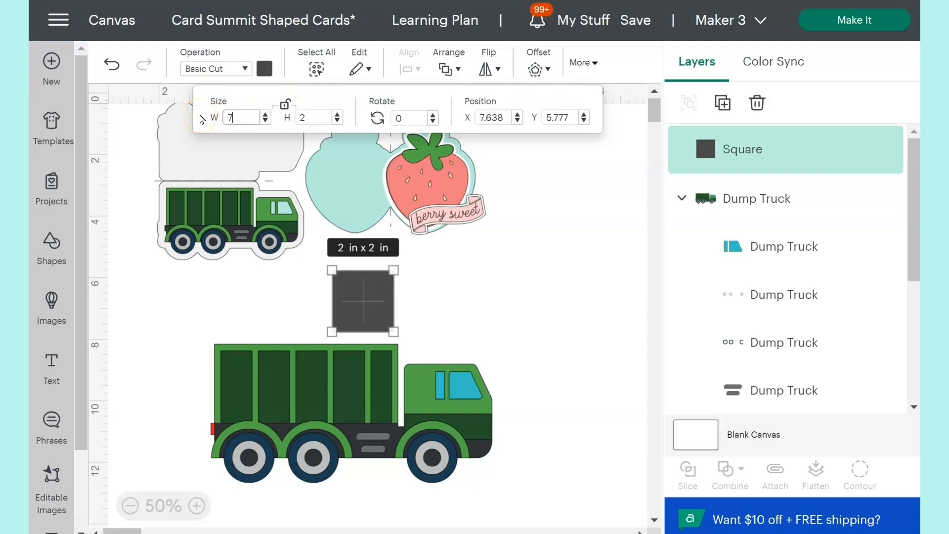
Resize the square to 7 in wide by 5 in high and change its operation to Guide.
click(287, 119)
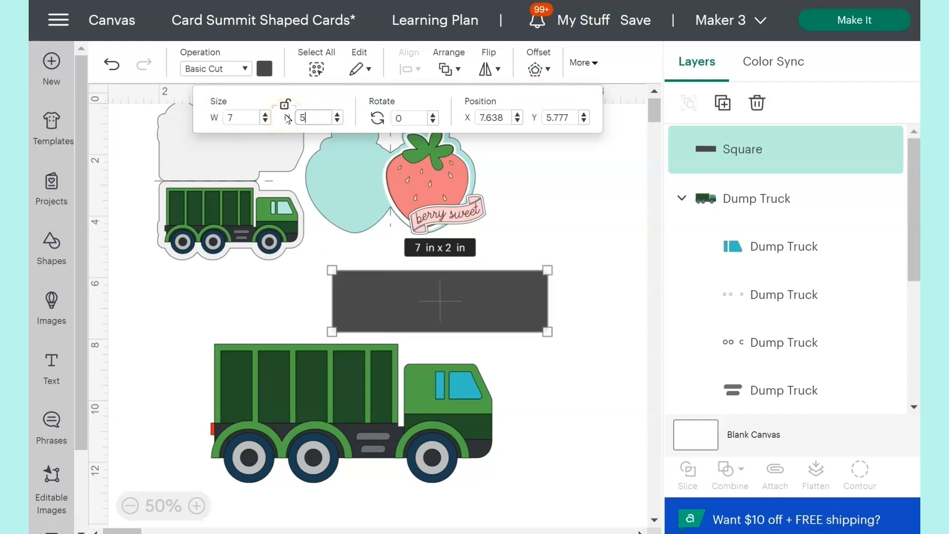
key(Return)
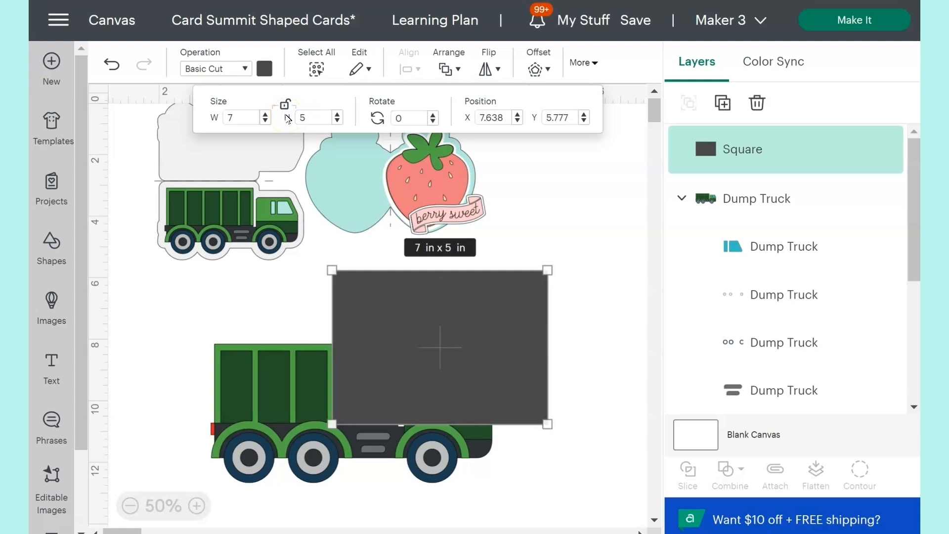
click(245, 70)
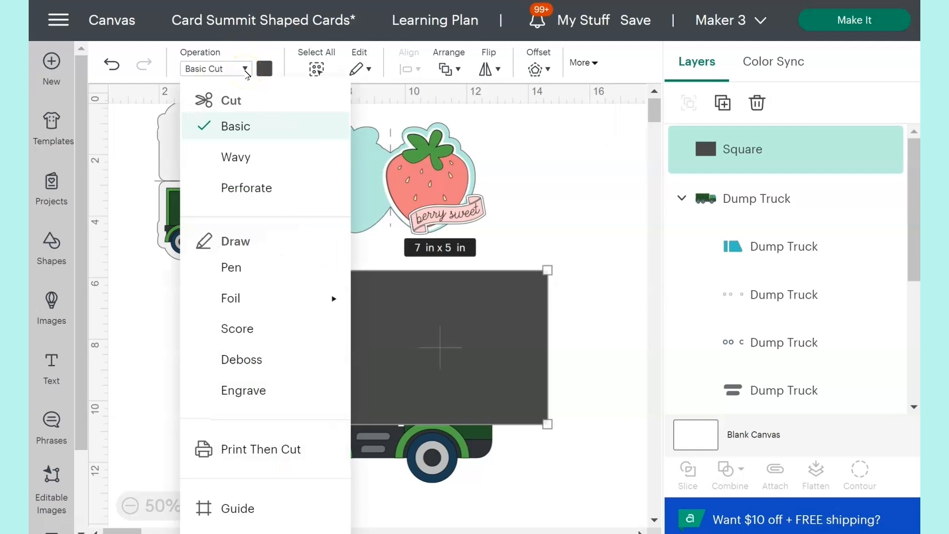
click(252, 509)
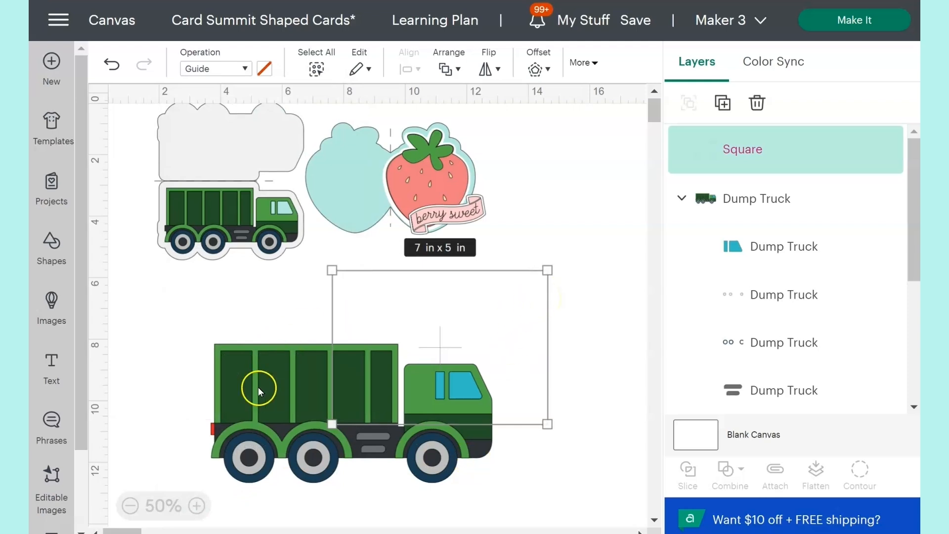
Scale the large dump truck to about 6.32 by 3.11 in to fit the guide, and place it on empty canvas.
click(269, 415)
drag(260, 433, 305, 368)
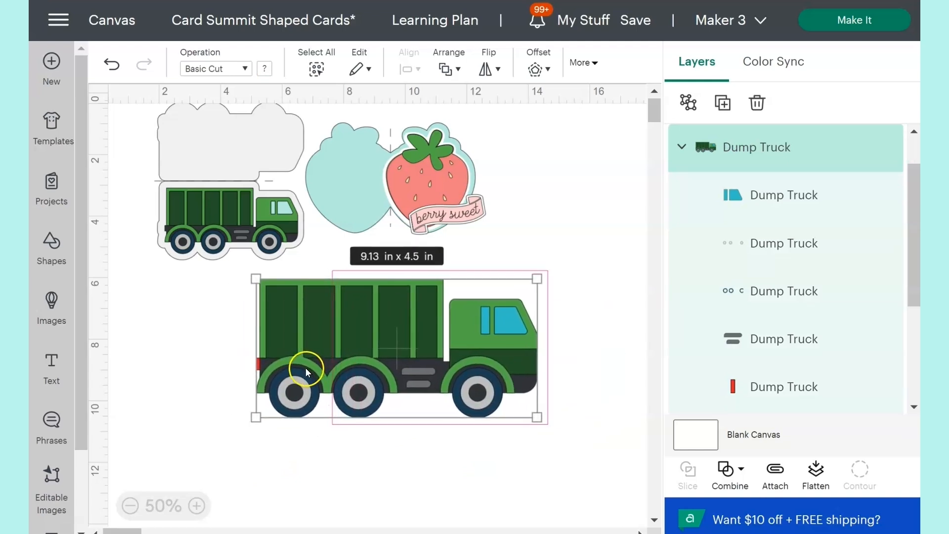
drag(255, 417, 365, 379)
drag(441, 346, 433, 416)
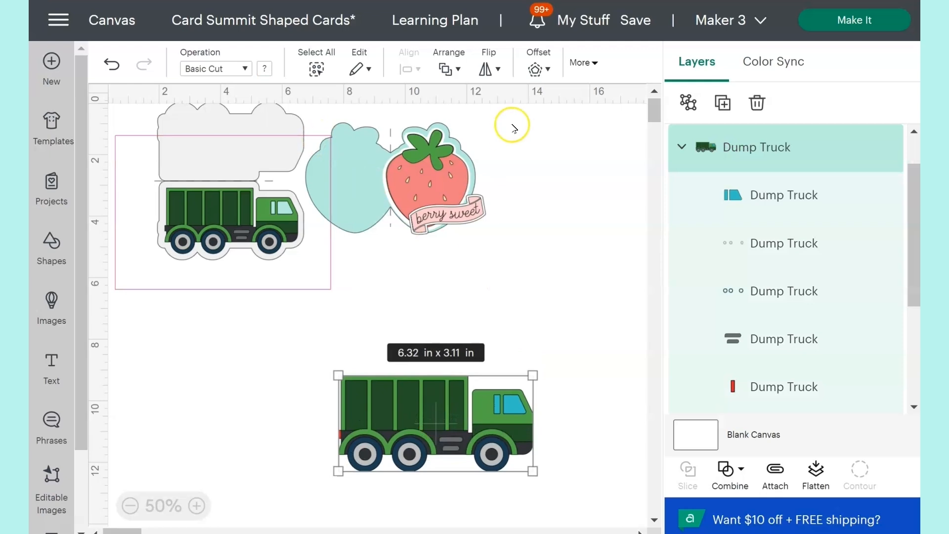
Create a 0.25 in rounded, welded offset around the dump truck and move the truck off it.
click(549, 71)
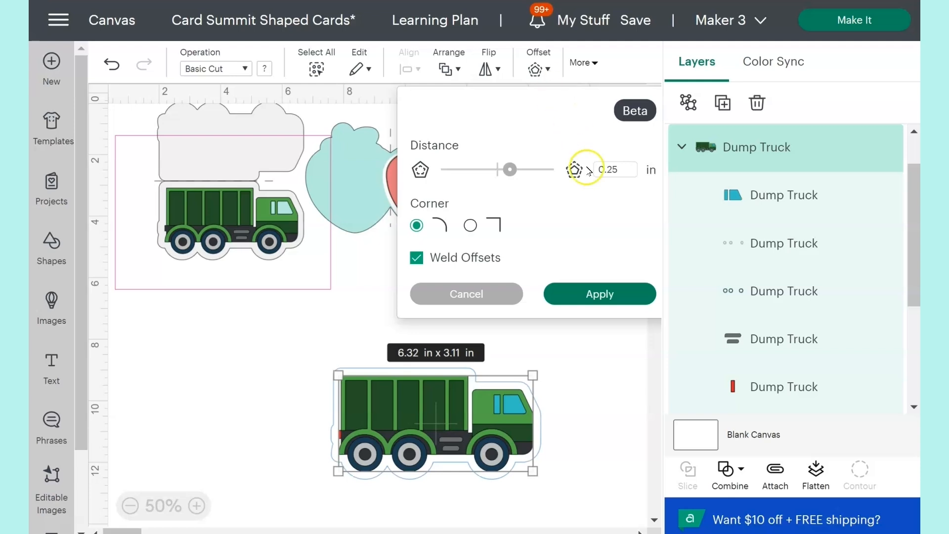
click(603, 303)
drag(455, 410, 319, 402)
click(469, 421)
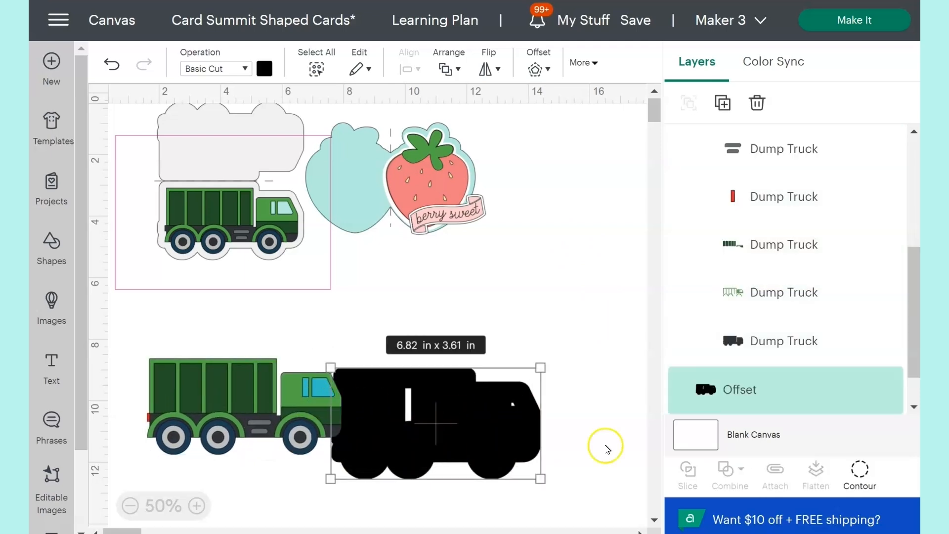
Hide the offset's two inner cutout contours, the narrow bar and the small window shape.
click(867, 478)
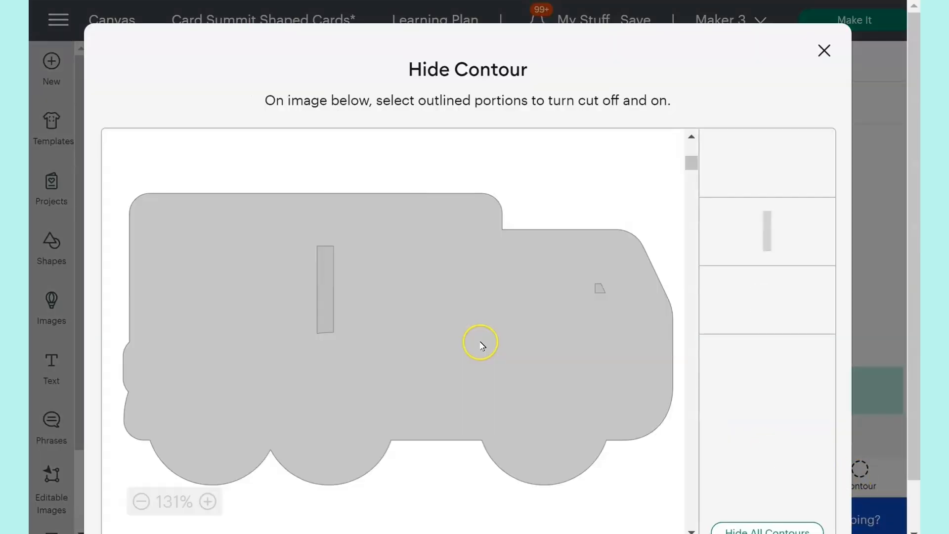
click(331, 281)
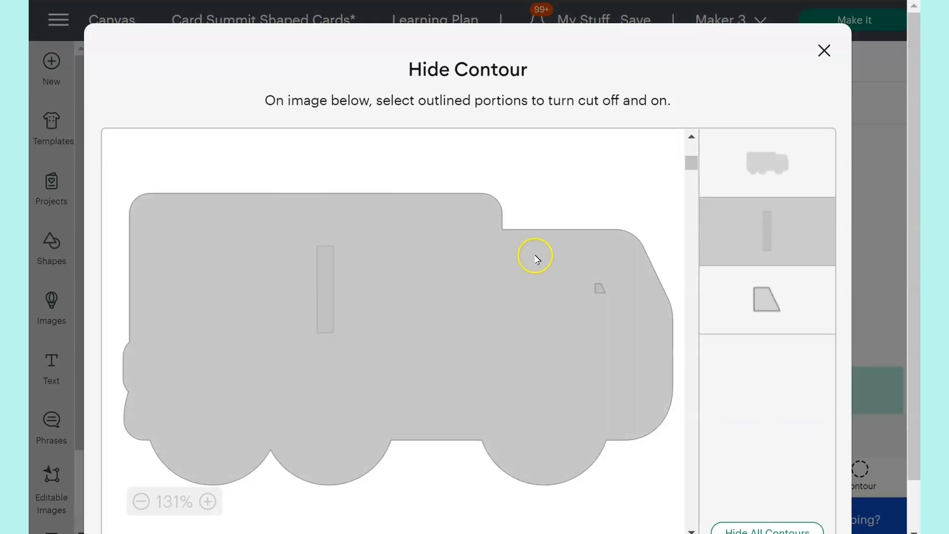
click(600, 290)
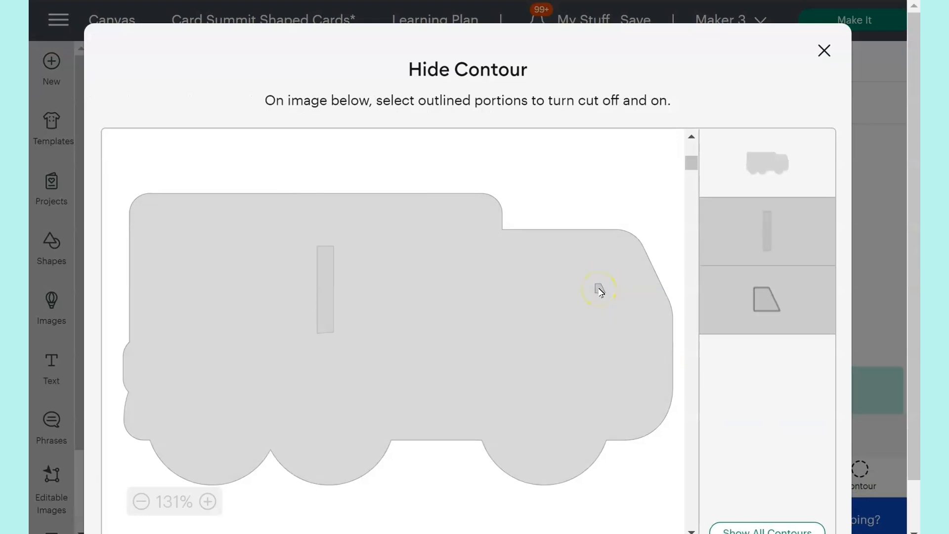
click(892, 100)
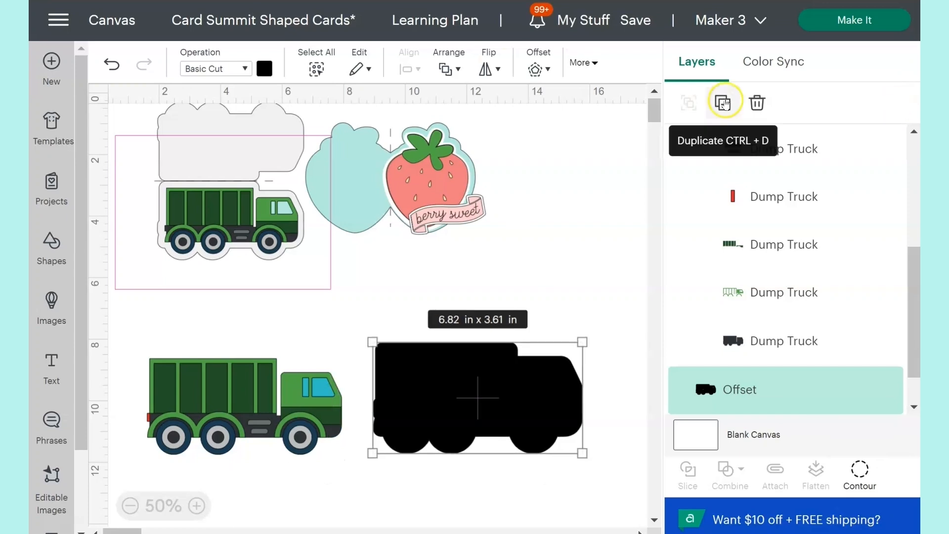
Duplicate the truck offset, flip the copy vertically and place it so its edge slightly overlaps the original's top edge.
click(723, 103)
drag(395, 255, 506, 274)
click(493, 69)
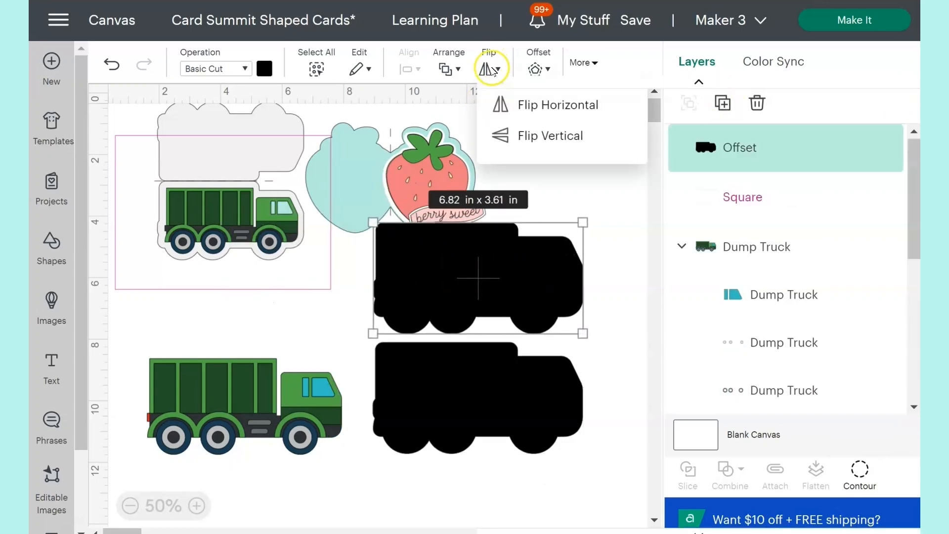
click(544, 135)
drag(494, 274, 492, 283)
click(339, 326)
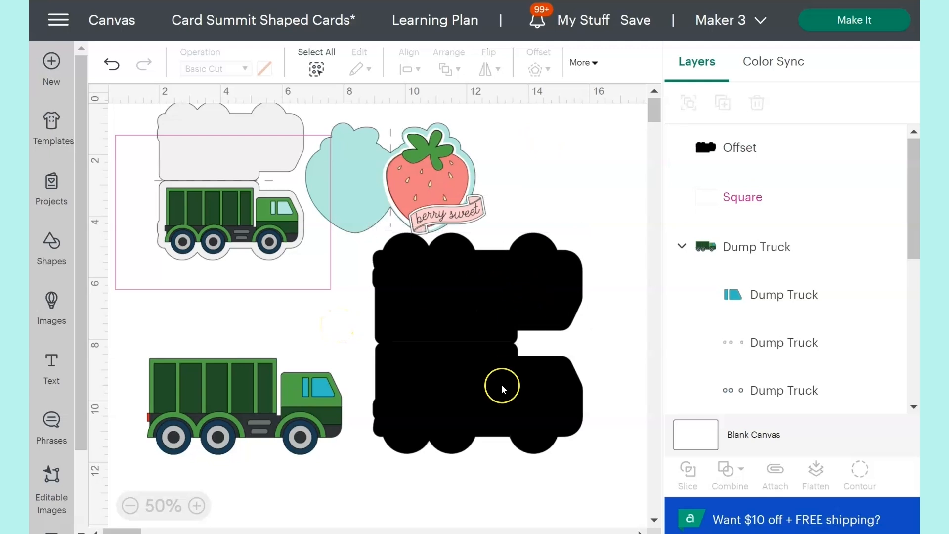
Left-align the two truck offsets and weld them into one card shape.
click(418, 365)
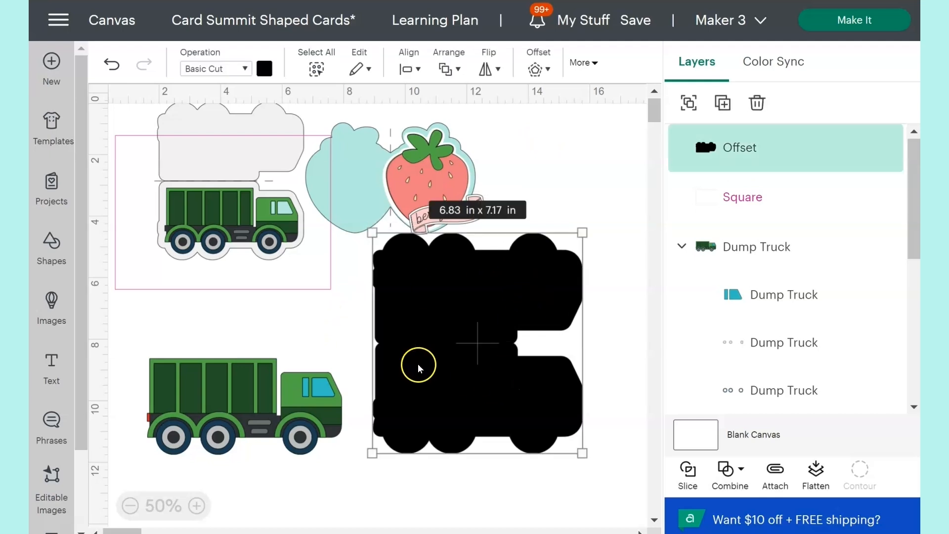
click(406, 66)
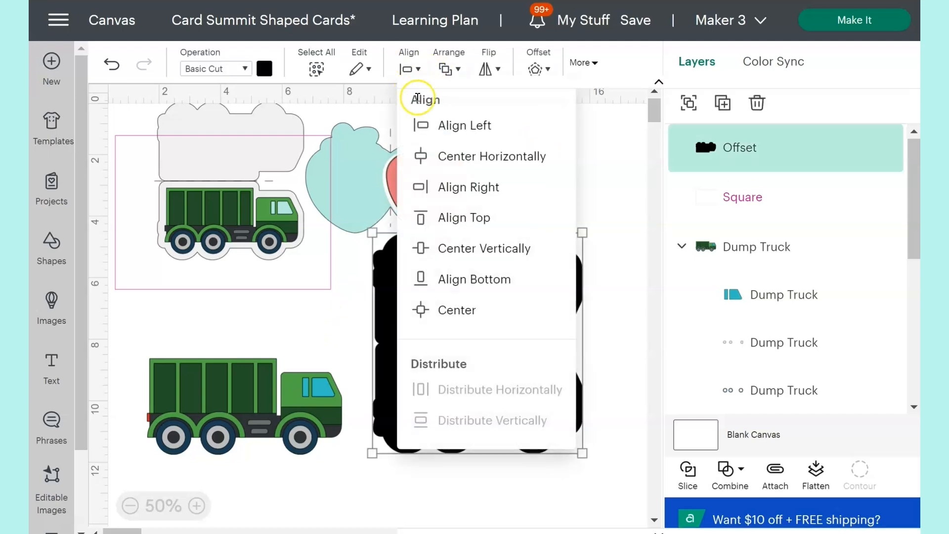
click(436, 130)
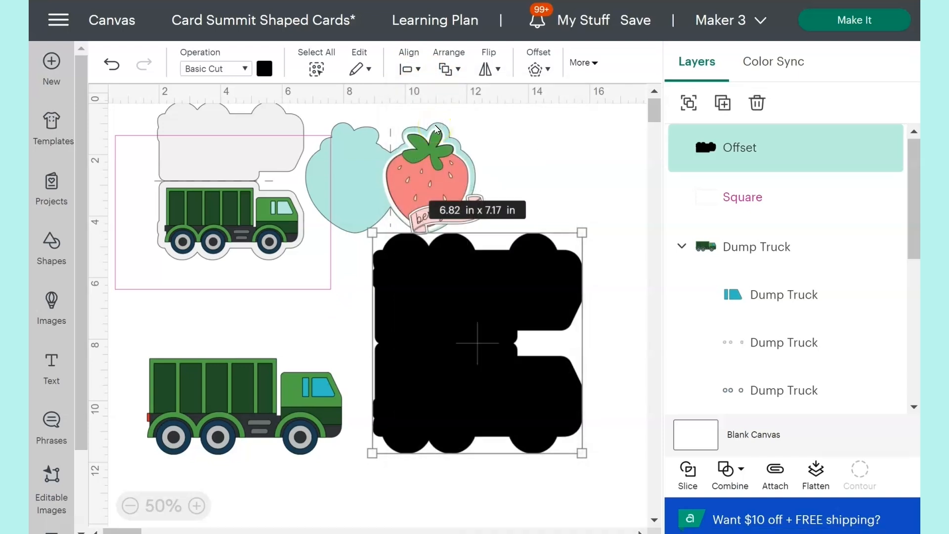
click(733, 469)
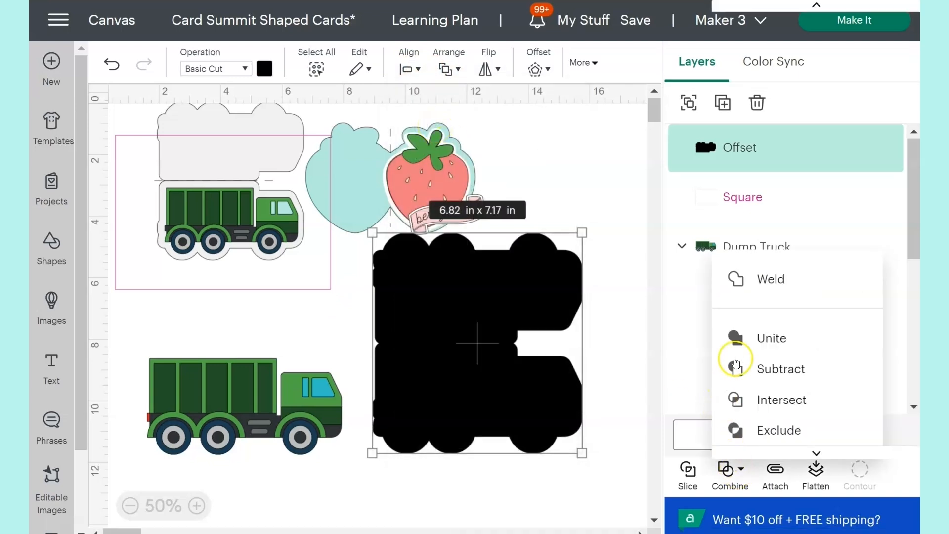
click(771, 280)
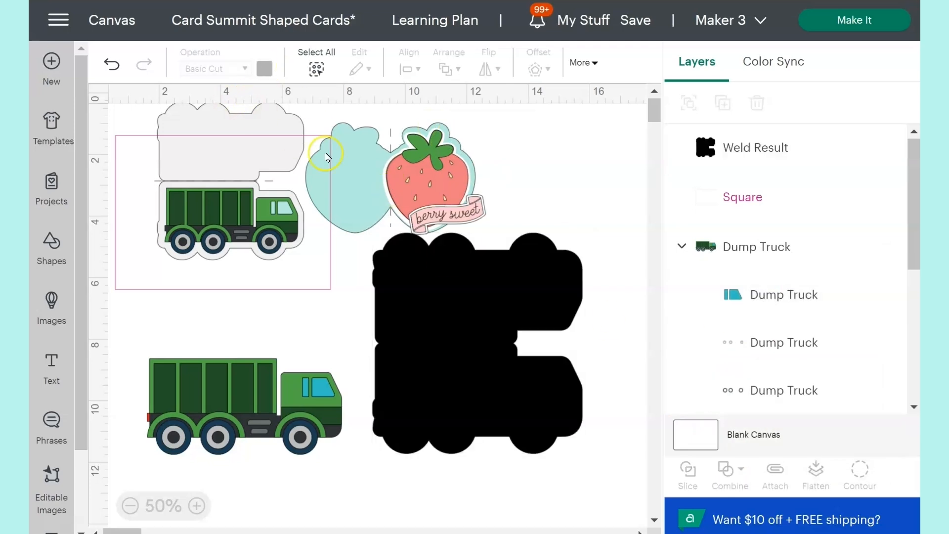
Recolor the welded card shape with the light gray material color.
click(417, 309)
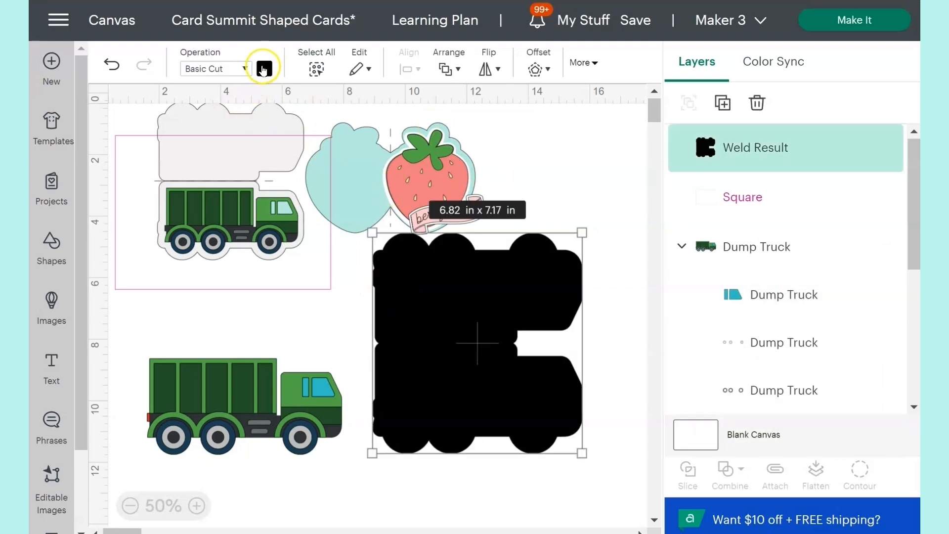
click(265, 68)
click(280, 140)
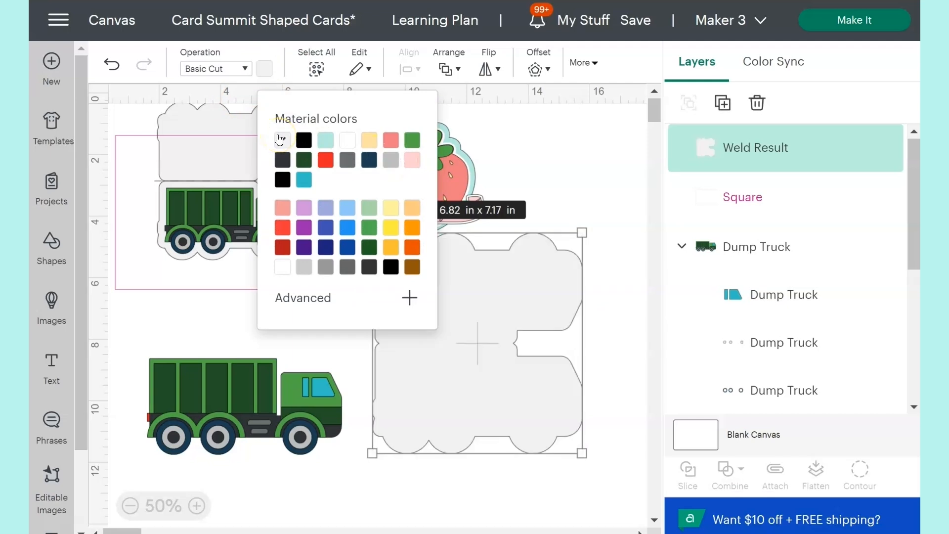
click(216, 276)
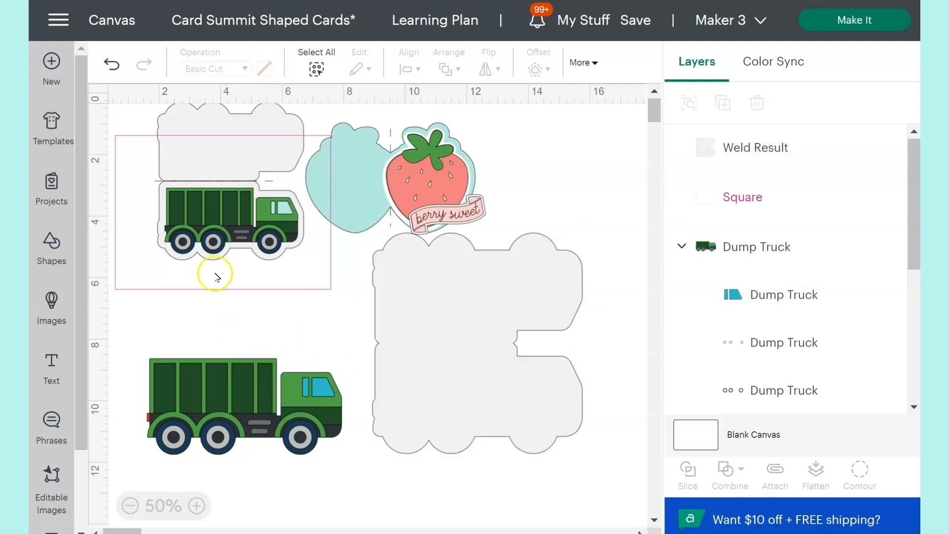
Insert a score line and place it beside the welded card, about 4.42 in long.
click(51, 241)
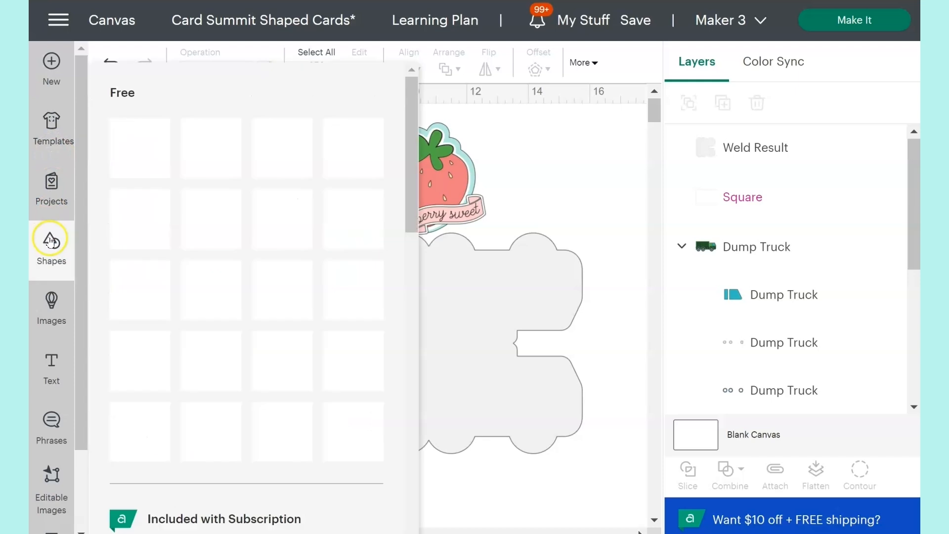
click(158, 144)
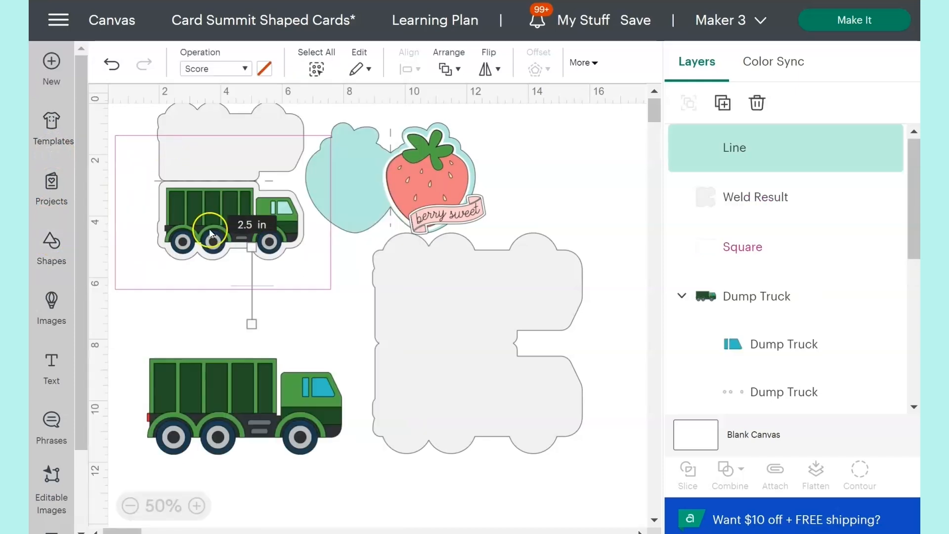
drag(252, 324, 364, 323)
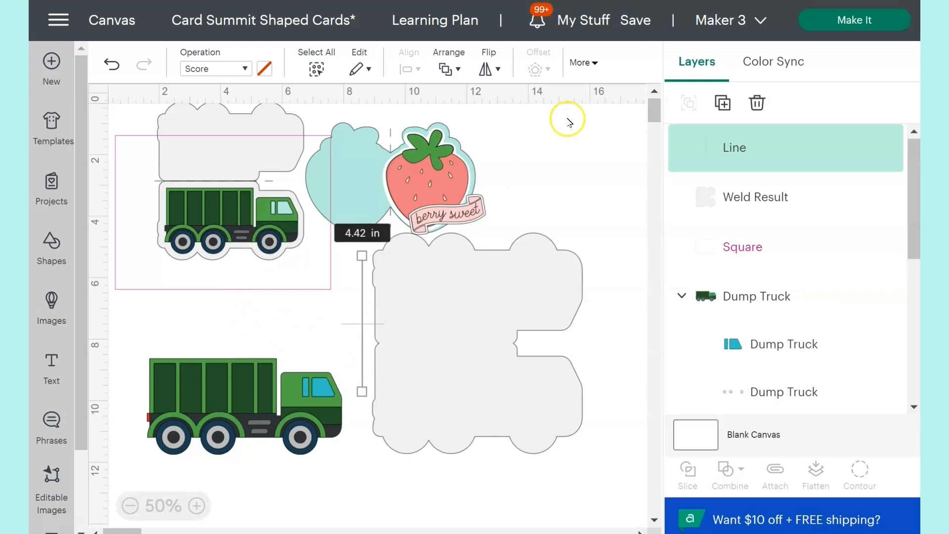
Rotate the score line 90 degrees and stretch it along the card's fold, slightly past both edges.
click(589, 63)
click(415, 117)
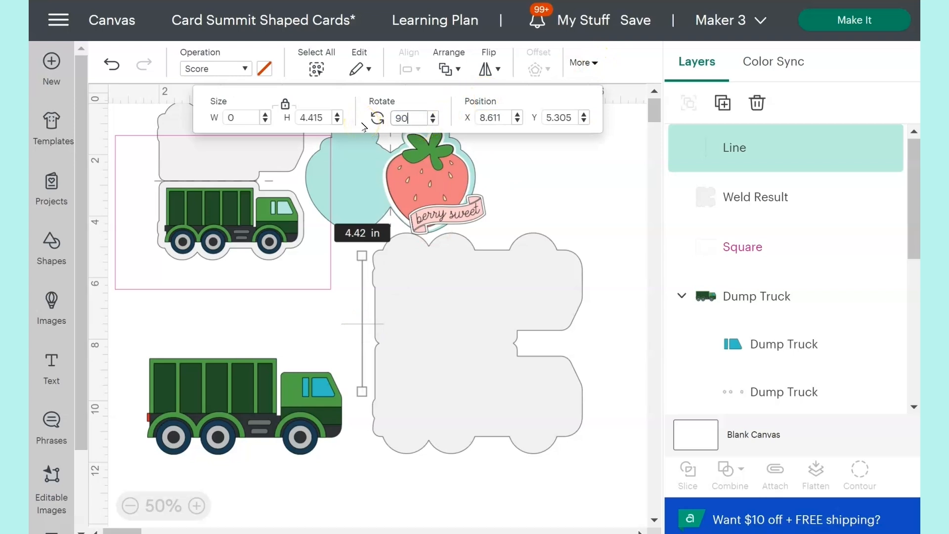
key(Return)
drag(292, 324, 396, 343)
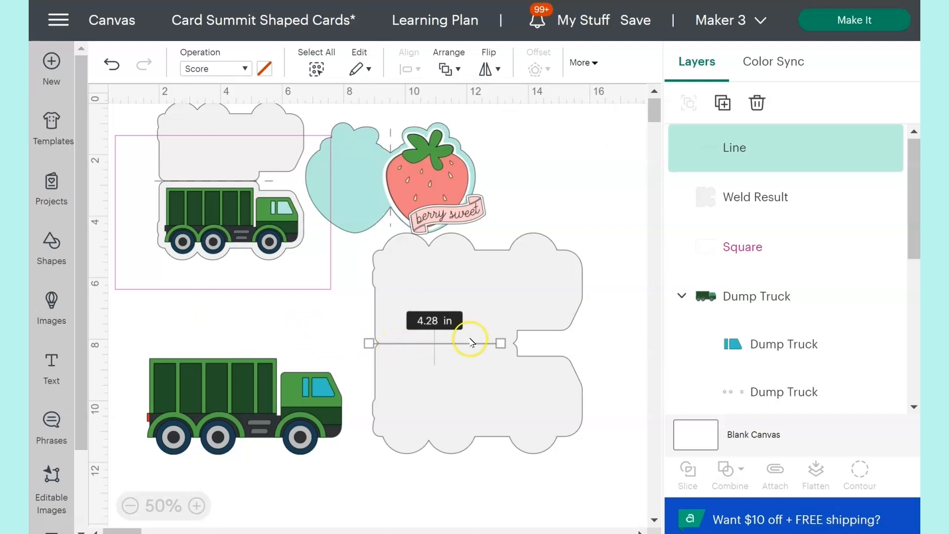
drag(496, 340, 532, 340)
Center the score line vertically on the welded card and attach the two together.
drag(504, 487, 473, 296)
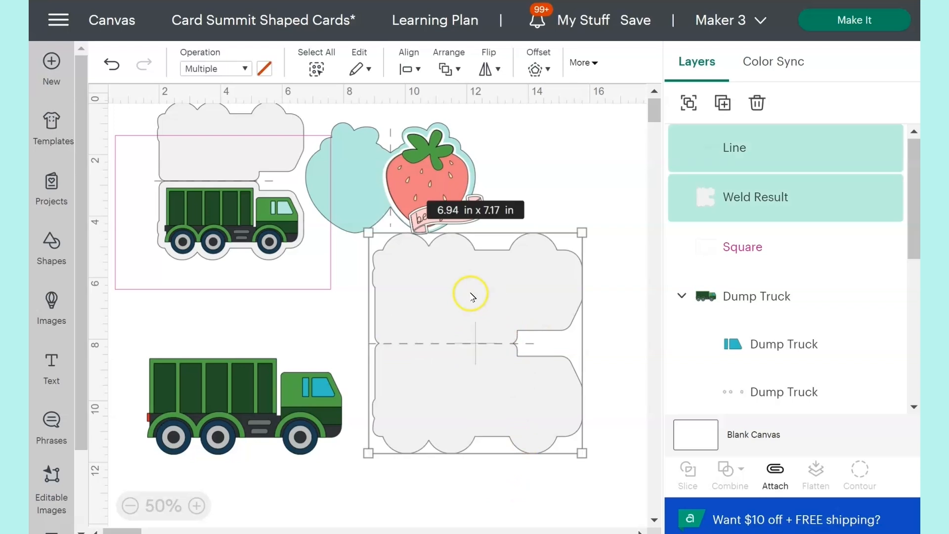
click(412, 69)
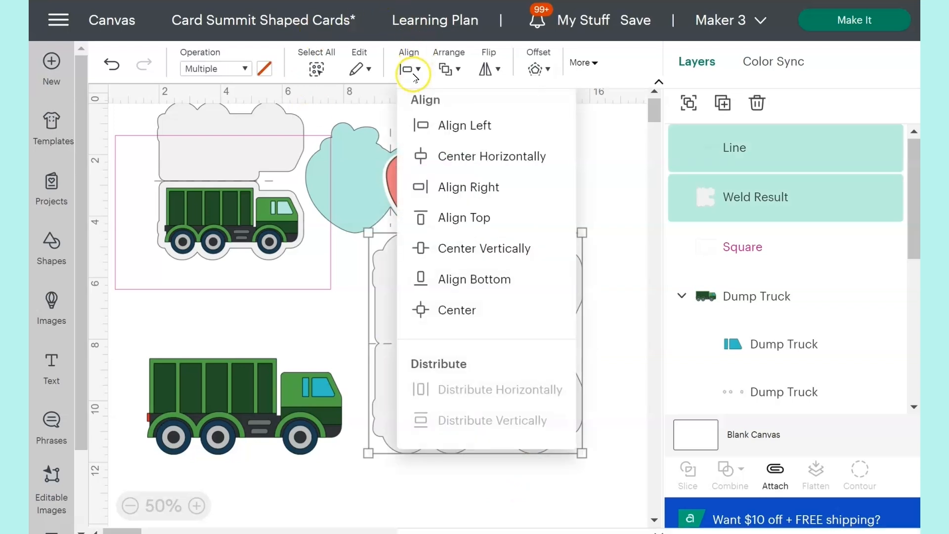
click(460, 252)
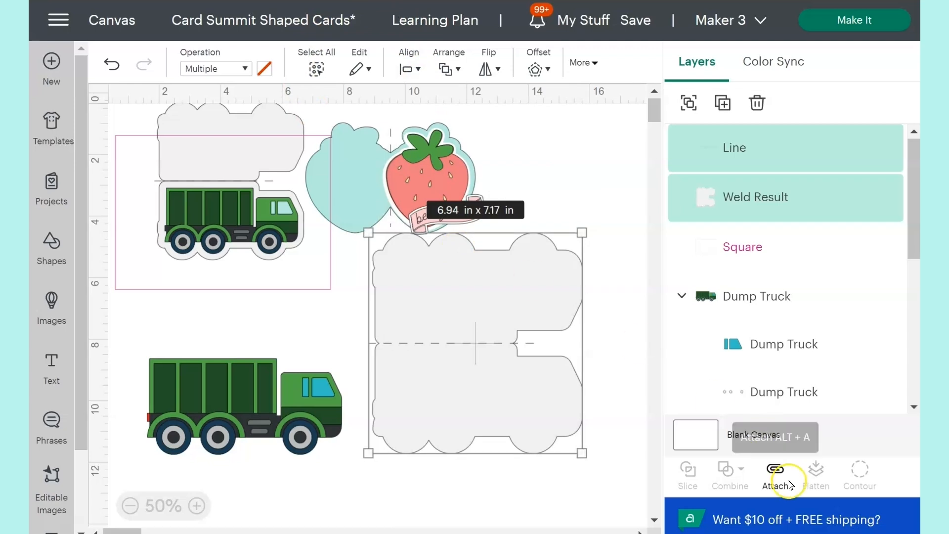
click(775, 468)
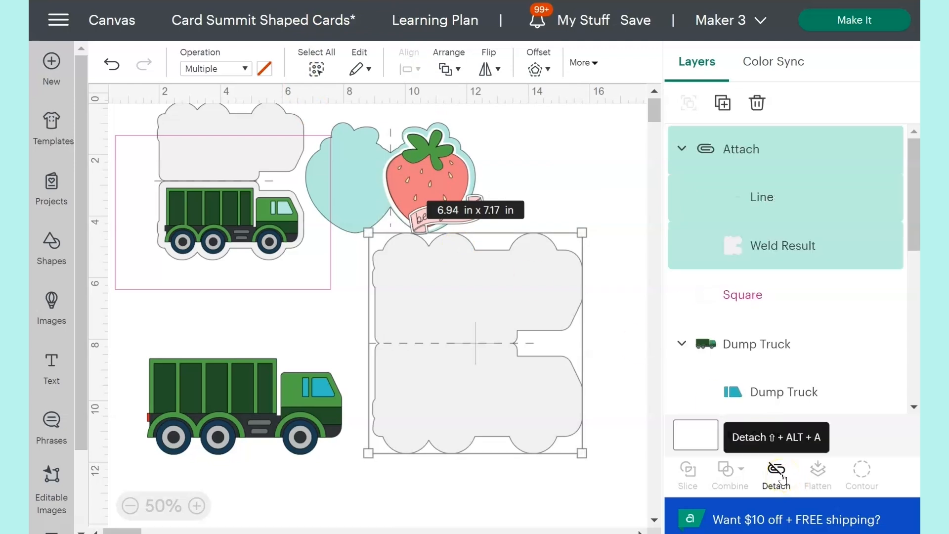
Bring the dump truck to the front and position it on the lower half of the card.
right_click(243, 396)
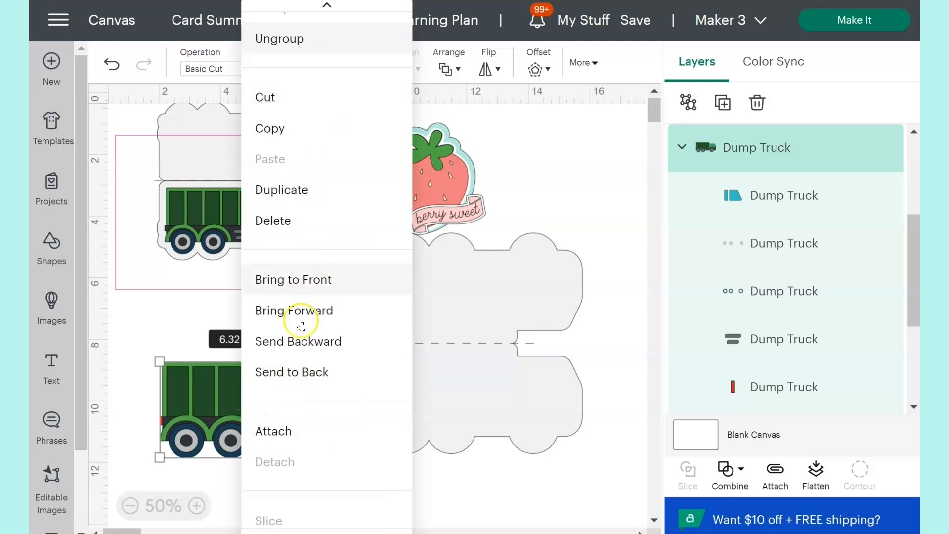
click(333, 280)
drag(249, 389, 469, 373)
click(504, 451)
Group the dump truck with the attached card and move the group slightly down.
drag(564, 477, 494, 297)
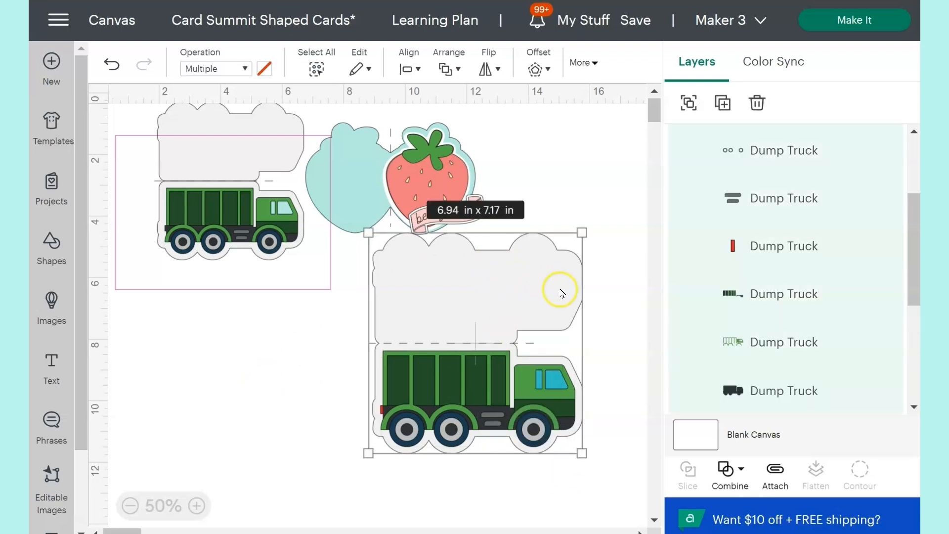
drag(562, 293, 567, 315)
Move the 7 by 5 in guide over the truck half of the new card.
click(287, 288)
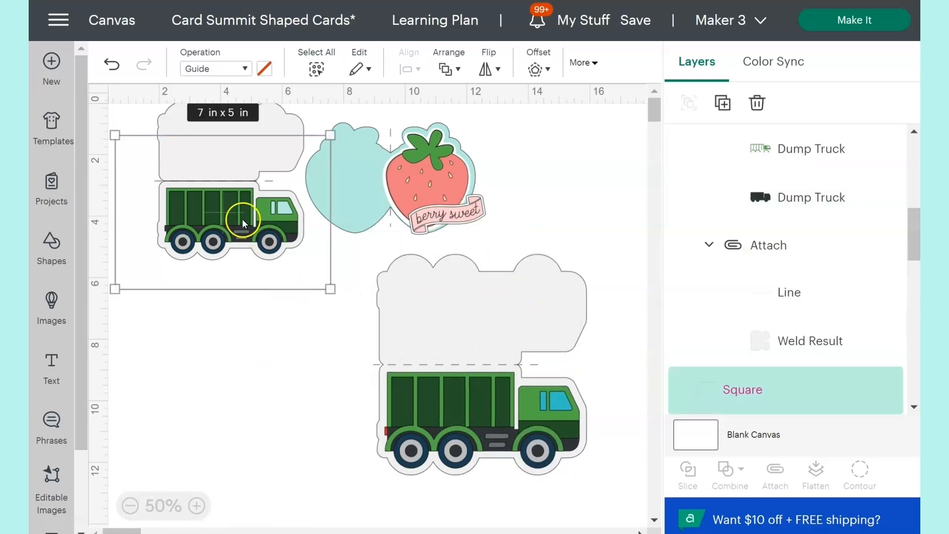
drag(225, 212, 484, 433)
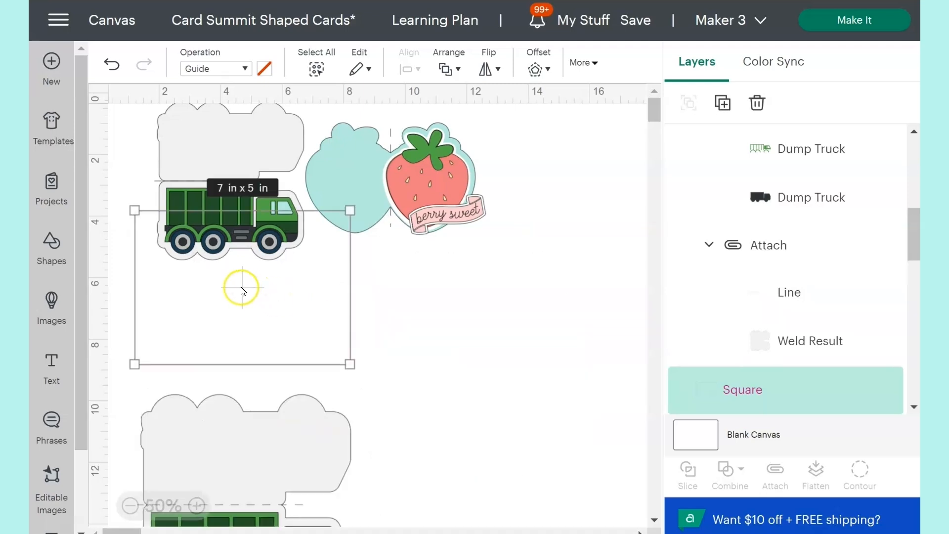
Move the guide rectangle to the empty area beside the truck card, rotate it 90°, and resize it to 4.25 in wide by 5.5 in high.
drag(239, 287, 473, 354)
drag(602, 269, 568, 479)
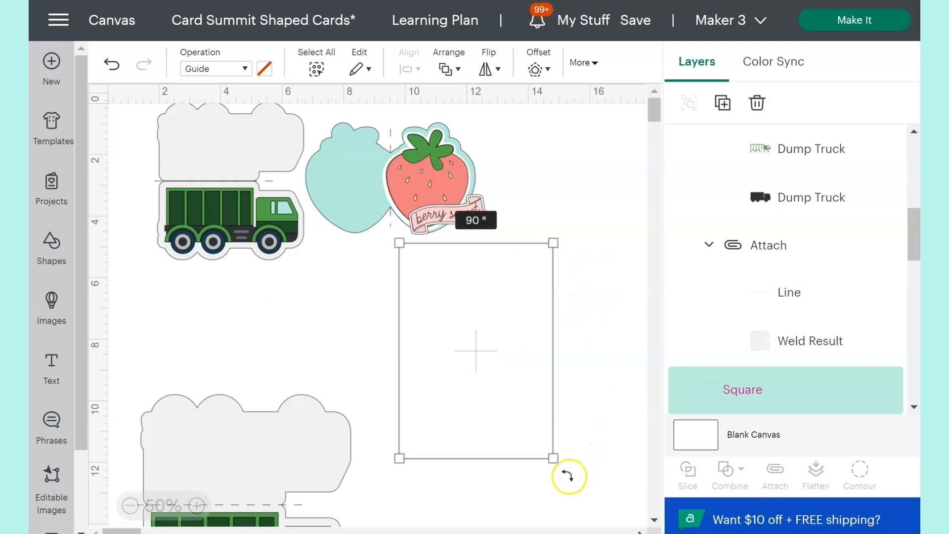
click(589, 65)
click(285, 103)
click(246, 117)
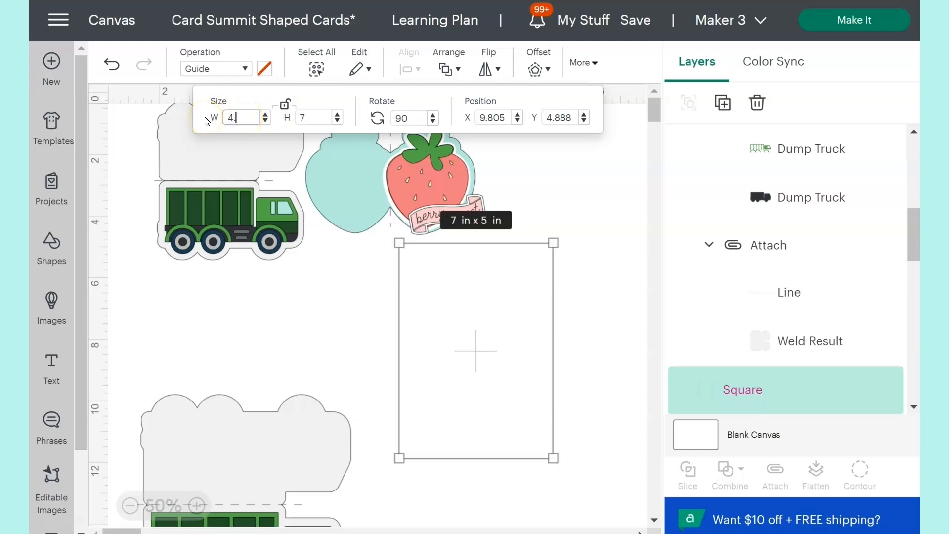
text(4.25)
click(314, 117)
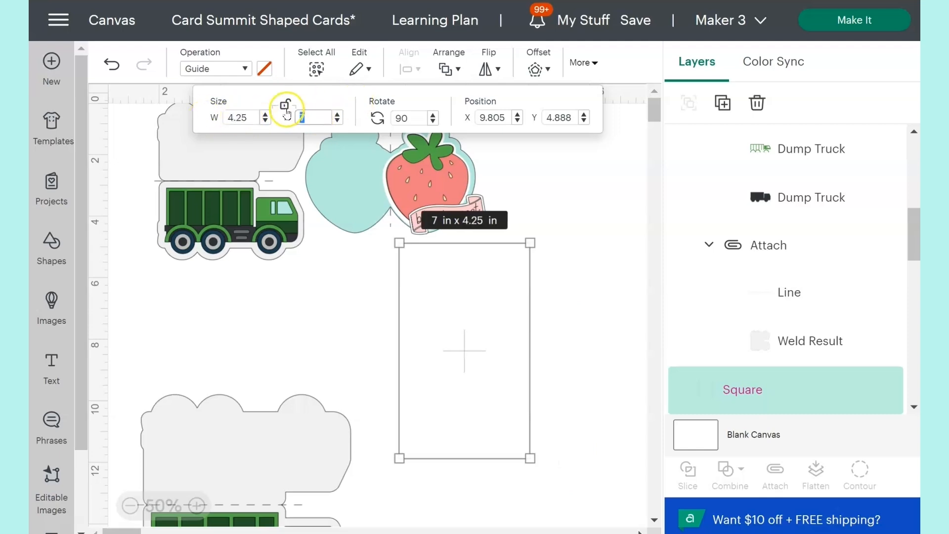
key(Return)
Search the image library for "strawberry" and add the single coral strawberry with the dark green leaves to the canvas.
click(52, 304)
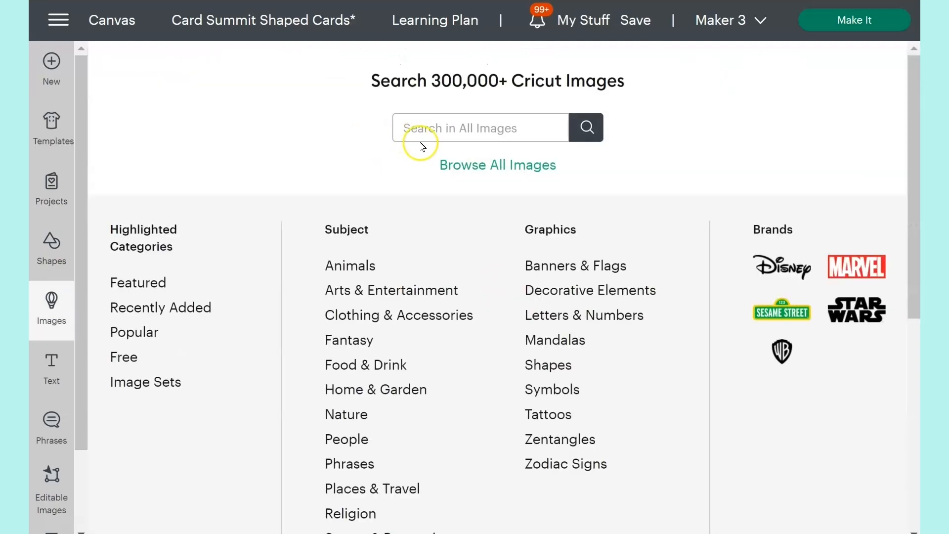
text(strawberry)
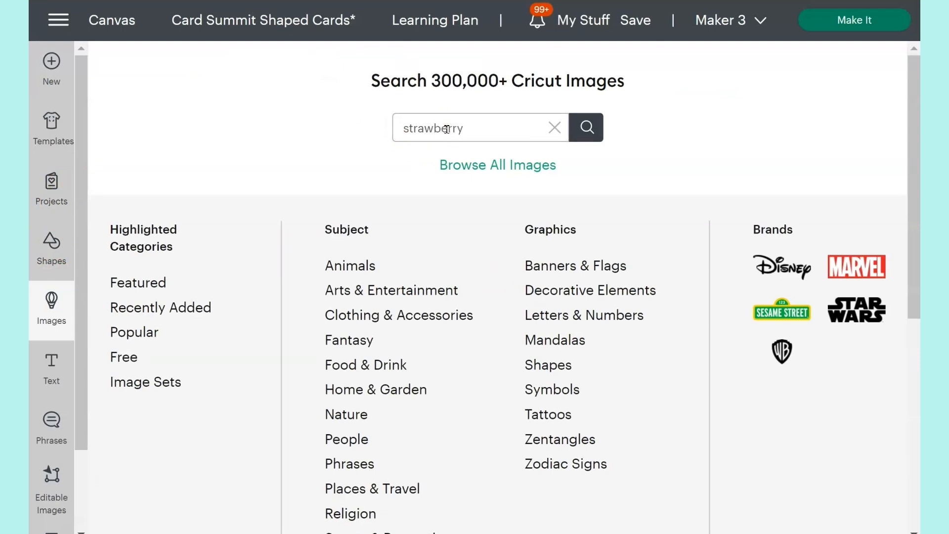
drag(919, 322, 914, 352)
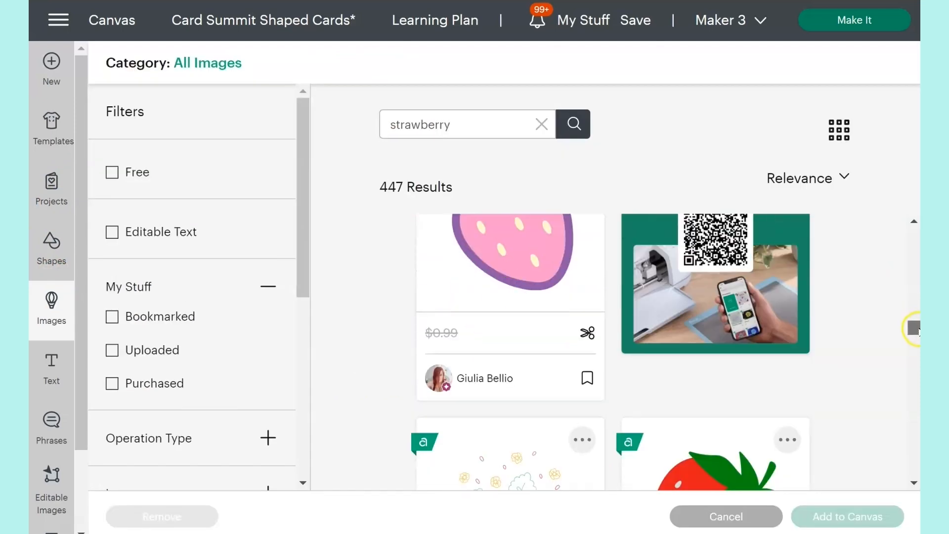
click(742, 329)
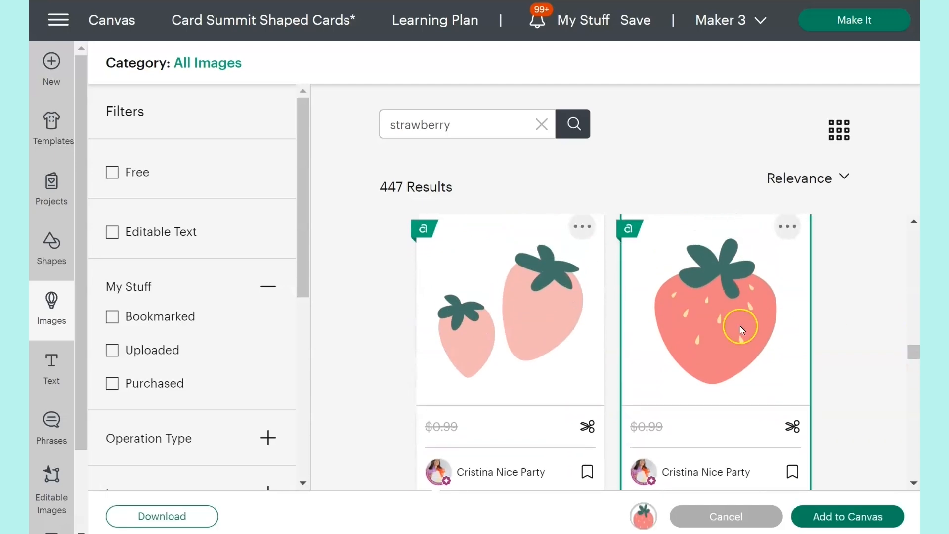
click(869, 517)
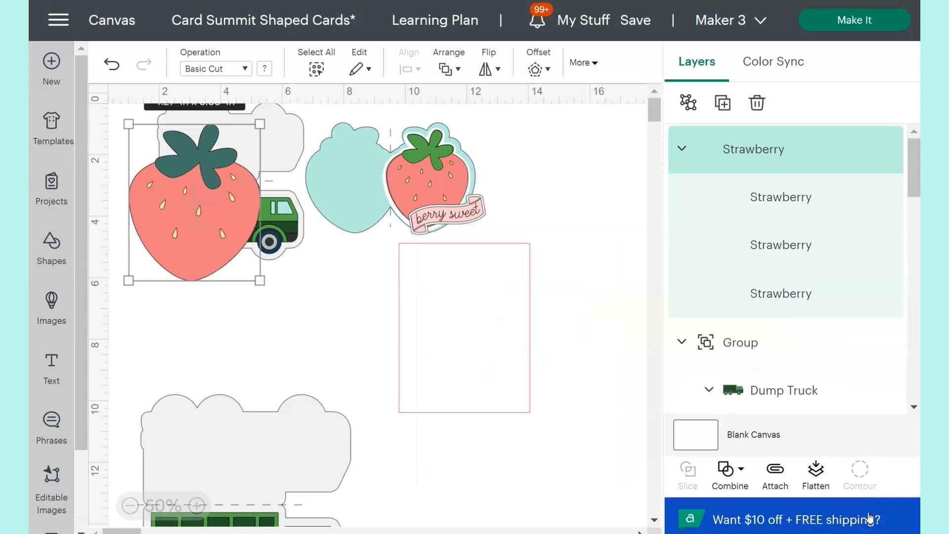
Shrink the strawberry proportionally to 3.64 × 4.34 in to fit the guide, and set it beside the guide.
drag(528, 404, 509, 386)
drag(487, 322, 350, 343)
click(525, 418)
Move the guide beside the finished strawberry card and place the new strawberry in the free space below that card.
click(524, 336)
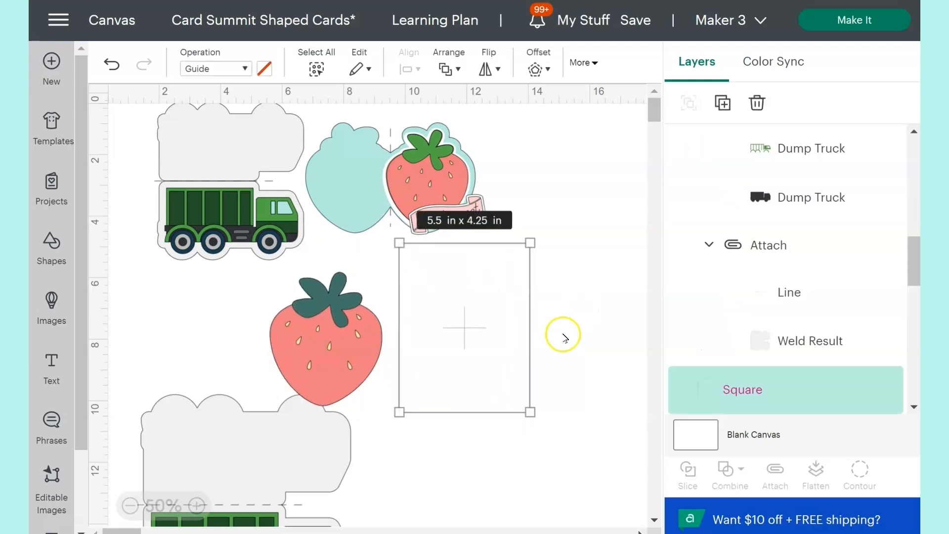
drag(462, 329, 551, 219)
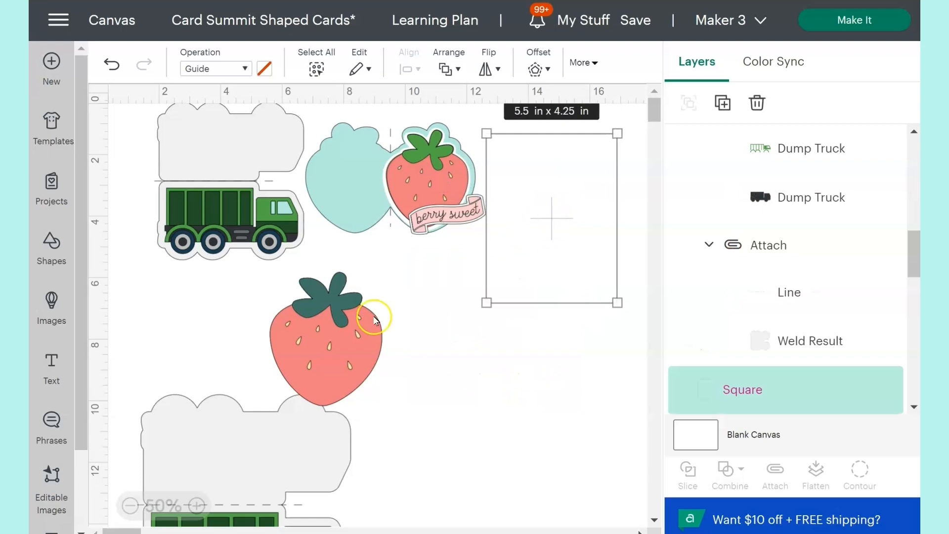
drag(342, 345, 429, 328)
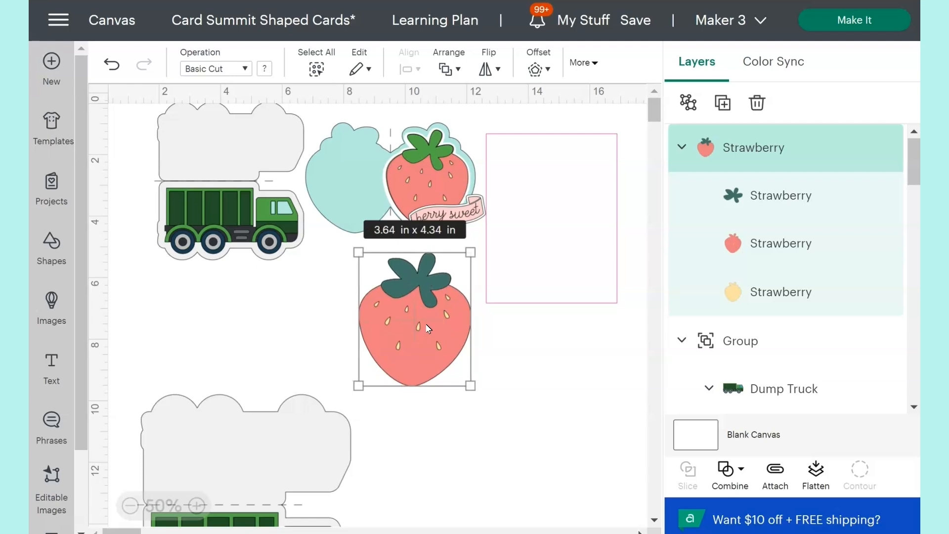
Add a 0.153 in offset with rounded corners around the strawberry and color it white.
click(546, 73)
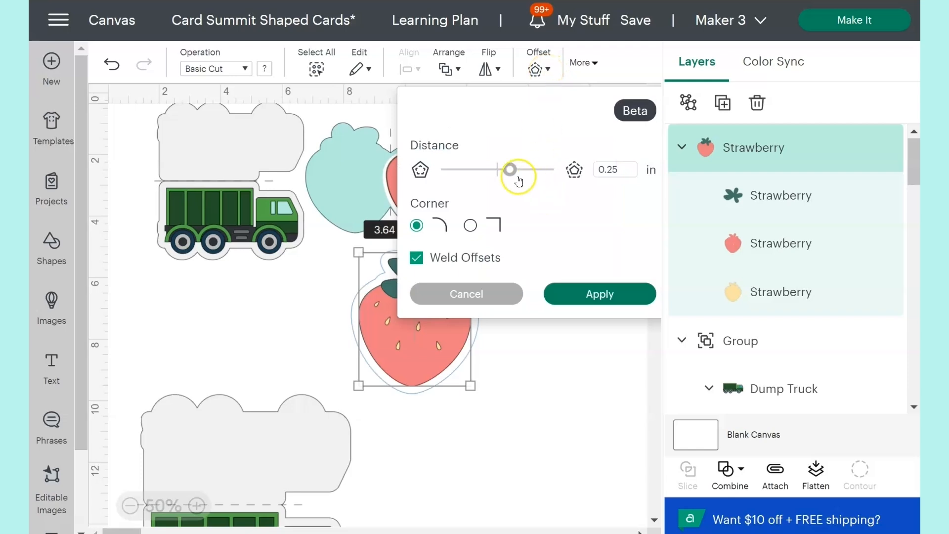
drag(512, 174, 506, 175)
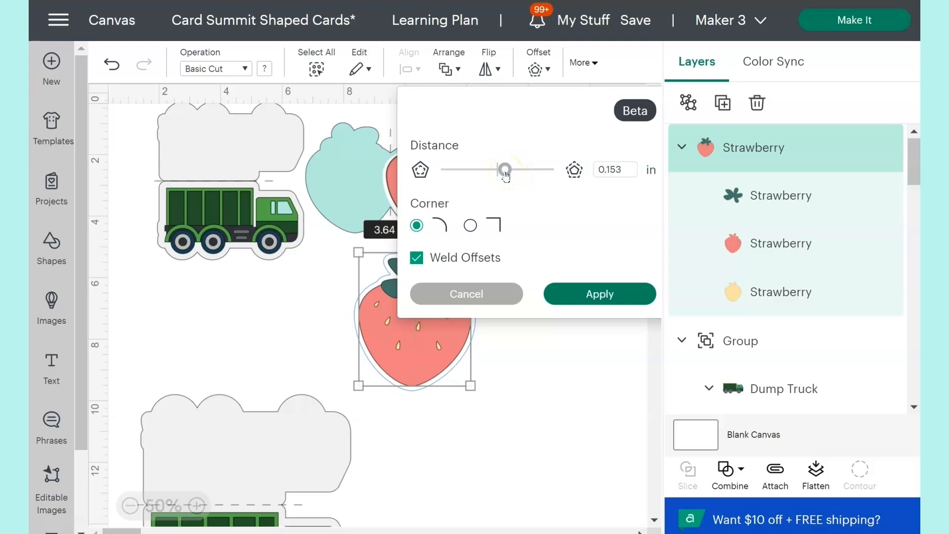
click(613, 302)
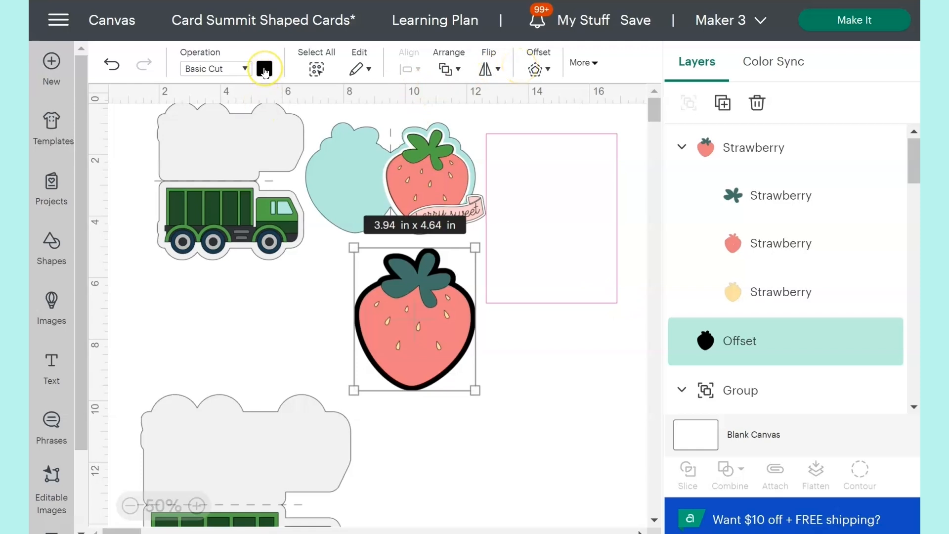
click(265, 70)
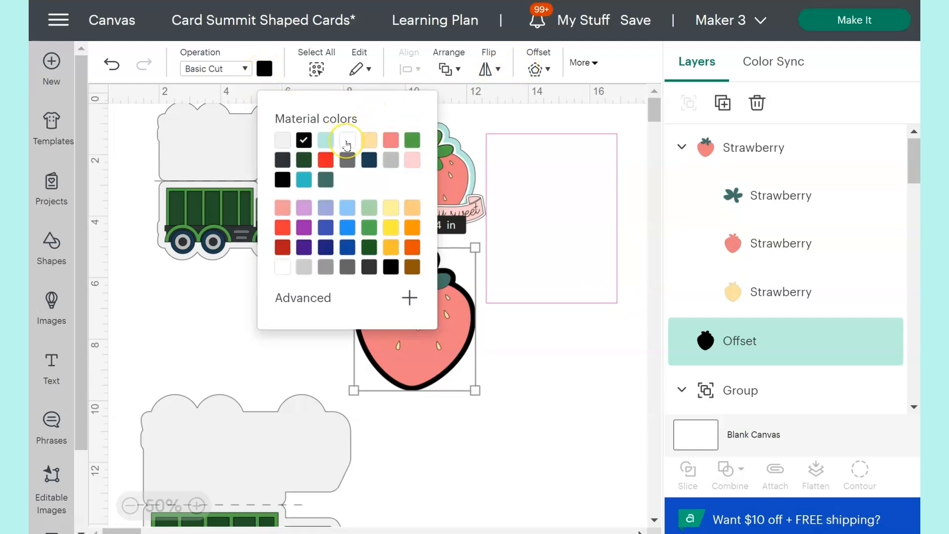
click(348, 143)
Add a second, wider offset around the white offset, making an outer shape of 4.44 × 5.14 in.
click(546, 71)
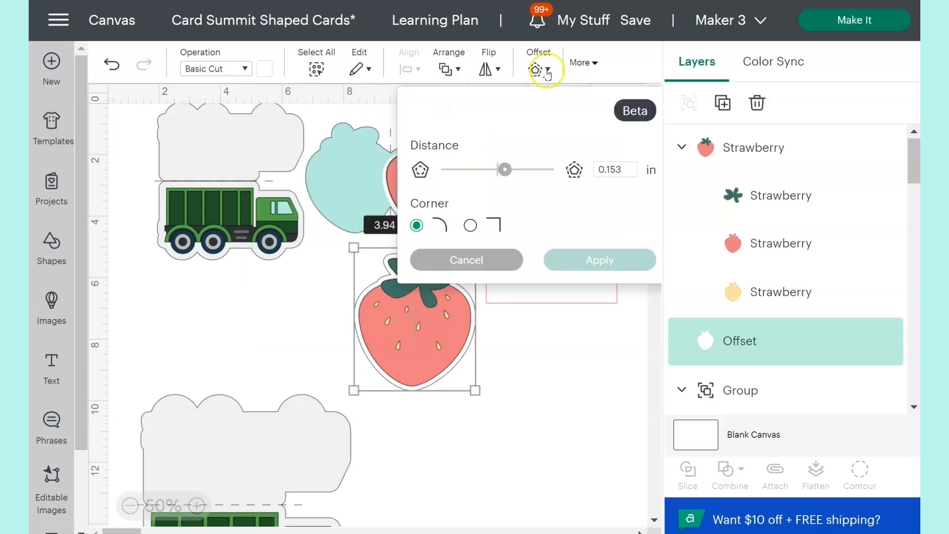
drag(504, 169, 509, 170)
click(626, 267)
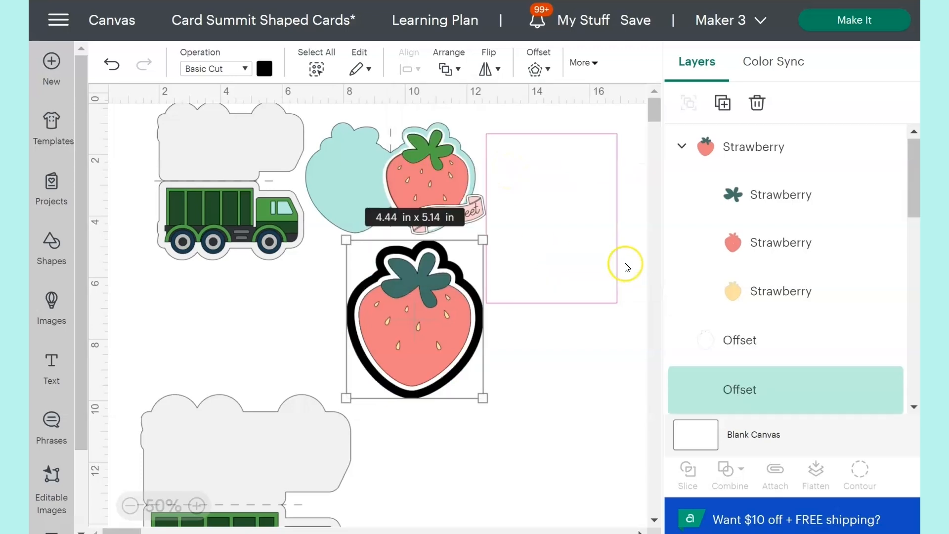
Move the strawberry and its white offset below the small truck card, and move the black offset below the guide.
click(546, 375)
drag(431, 330, 219, 339)
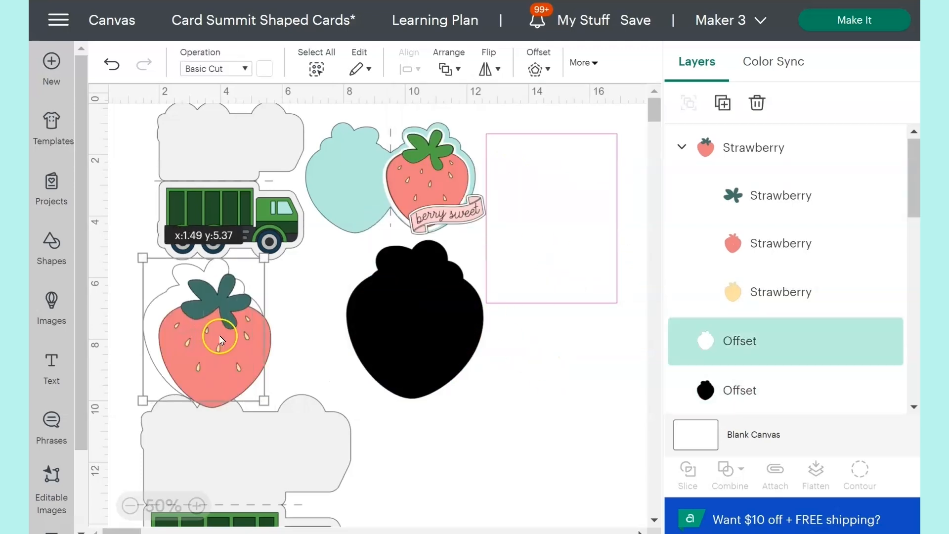
drag(405, 322, 537, 386)
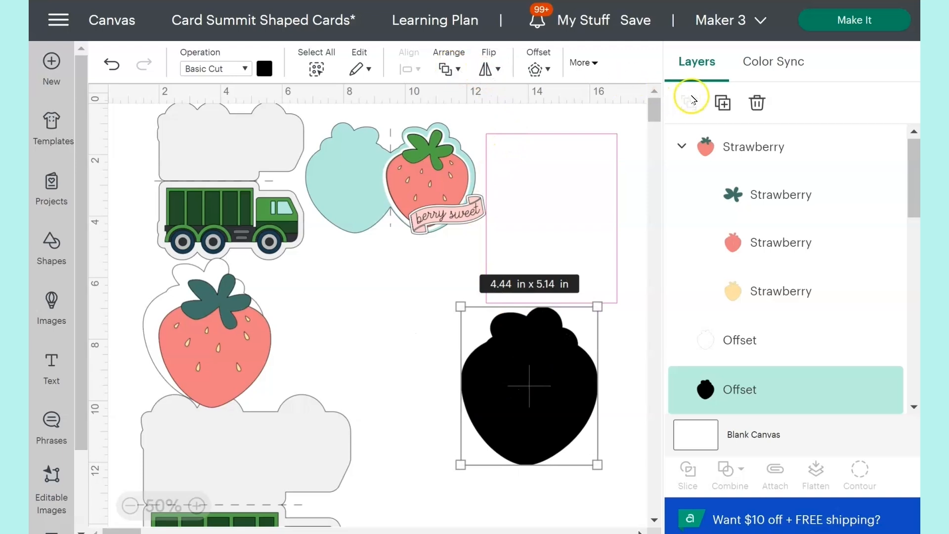
Make two duplicates of the black offset, placing one over the guide and the other overlapping the original's left edge.
click(723, 102)
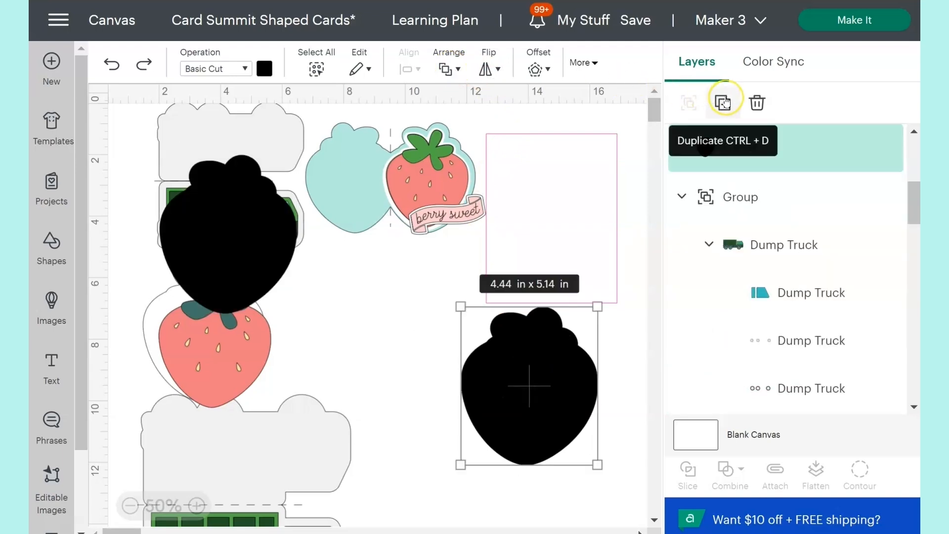
drag(318, 299, 567, 221)
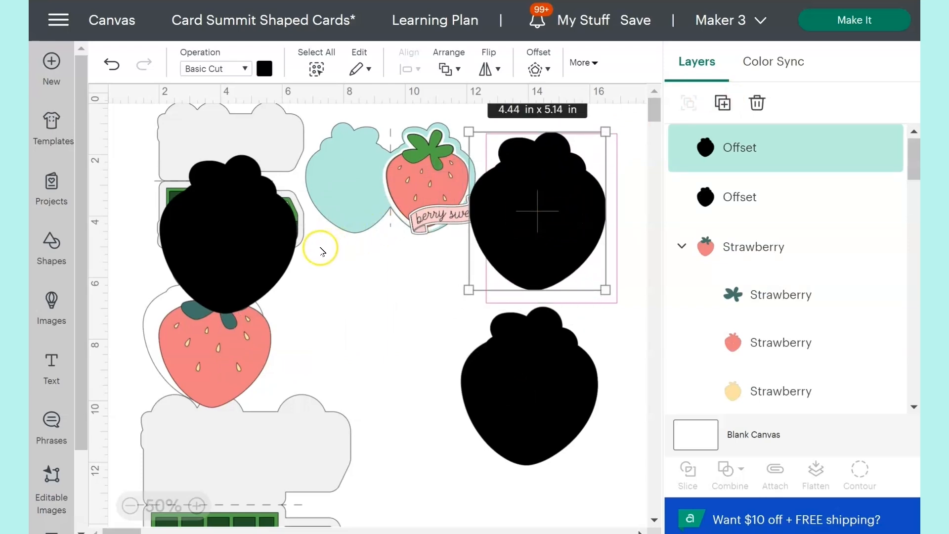
drag(269, 230, 456, 389)
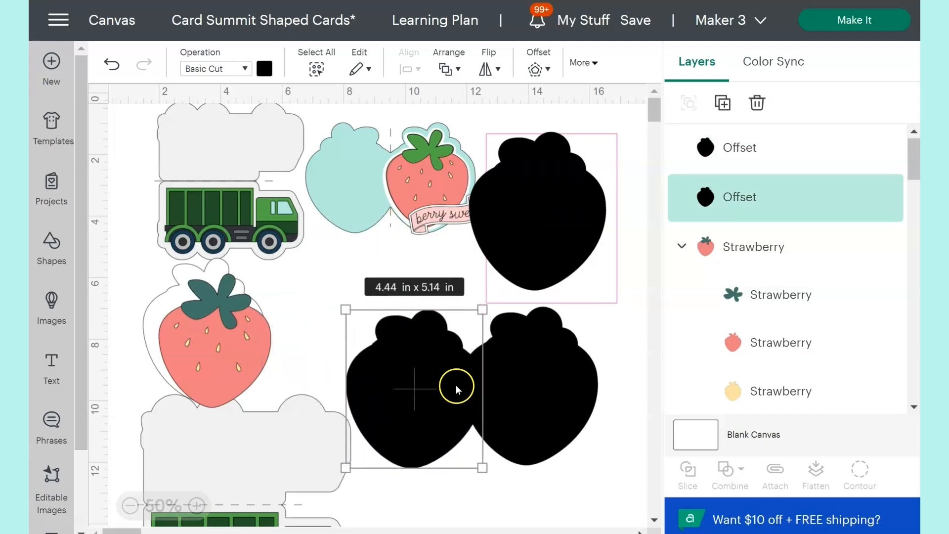
Flip the left overlapping black shape horizontally and align its top with the shape beside it.
click(488, 71)
click(524, 103)
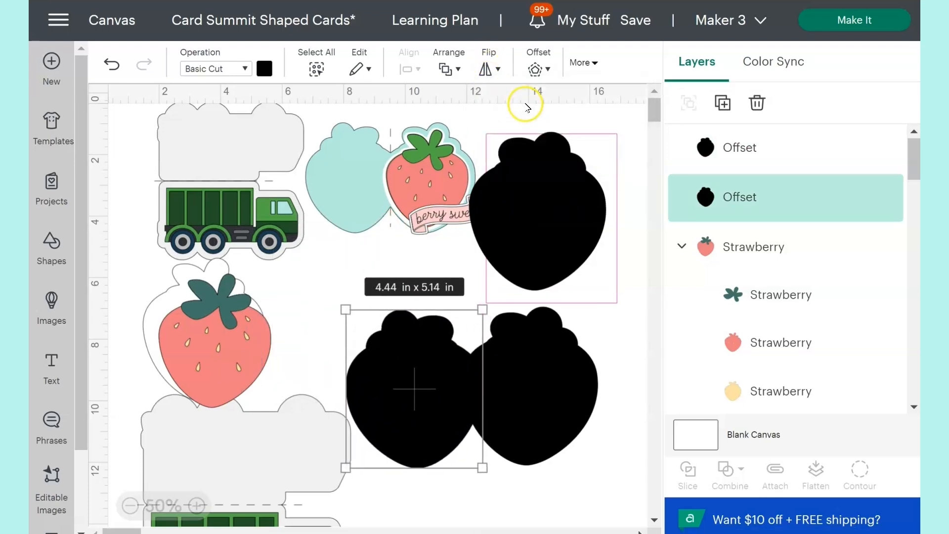
drag(554, 494, 443, 415)
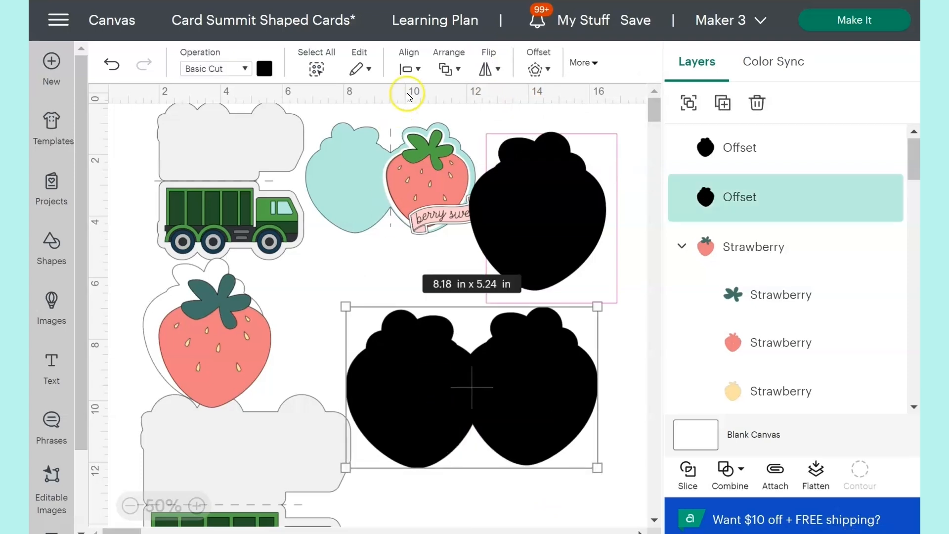
click(413, 70)
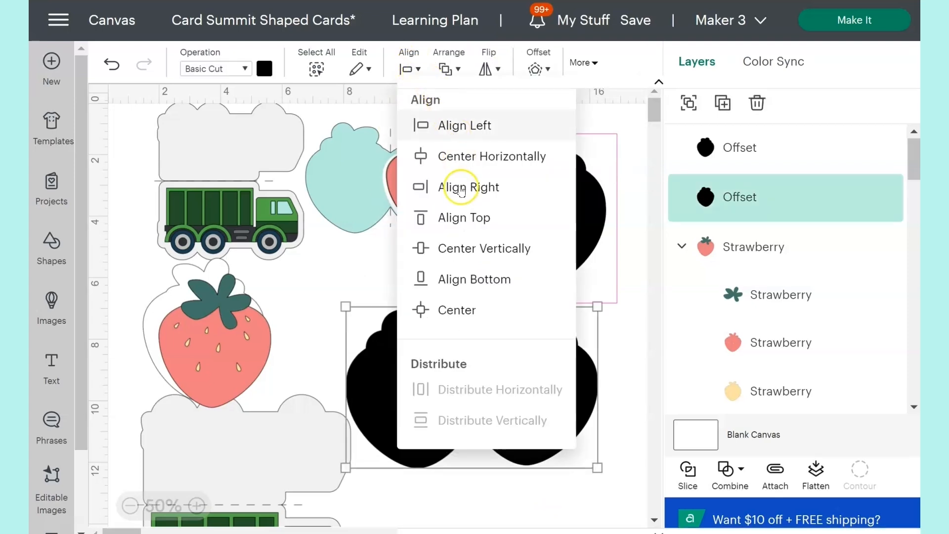
click(463, 218)
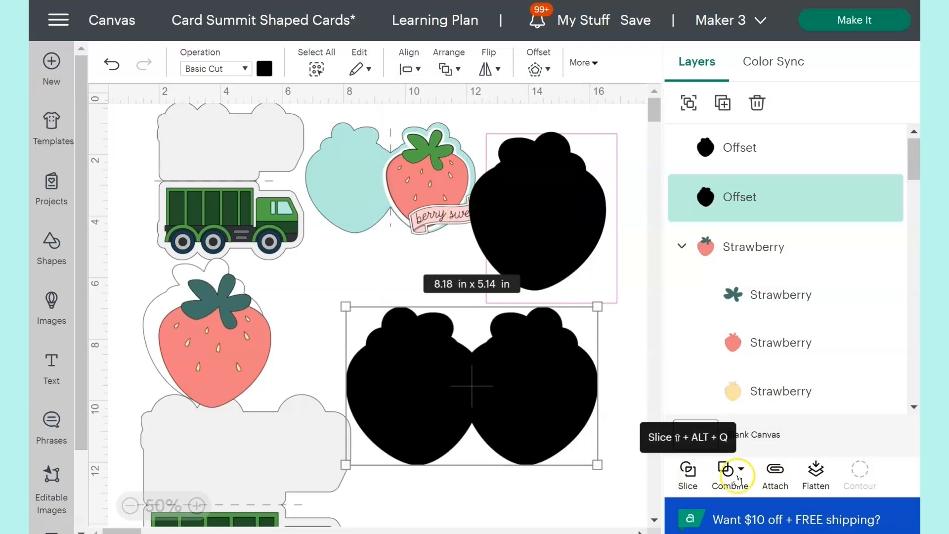
Weld the two overlapping black strawberry shapes into one card and color it light teal.
click(738, 477)
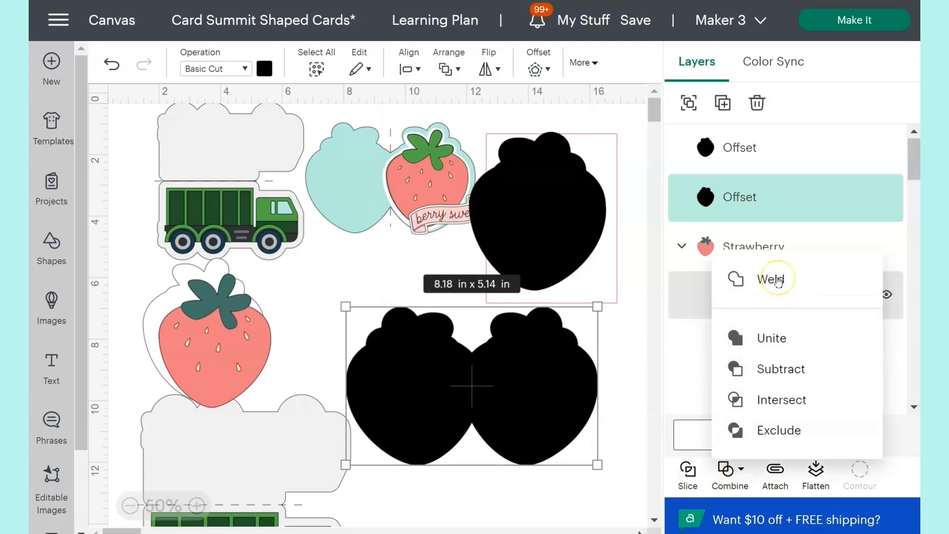
click(778, 281)
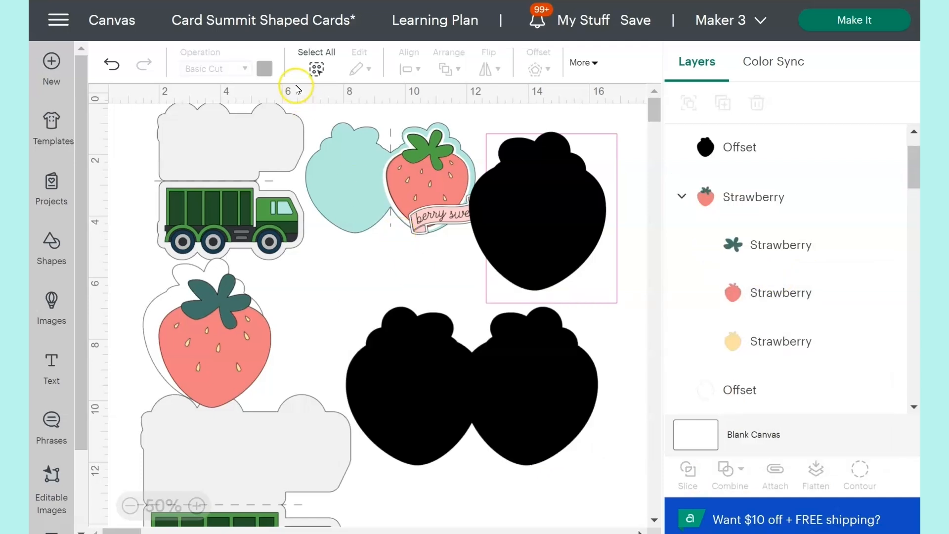
click(415, 407)
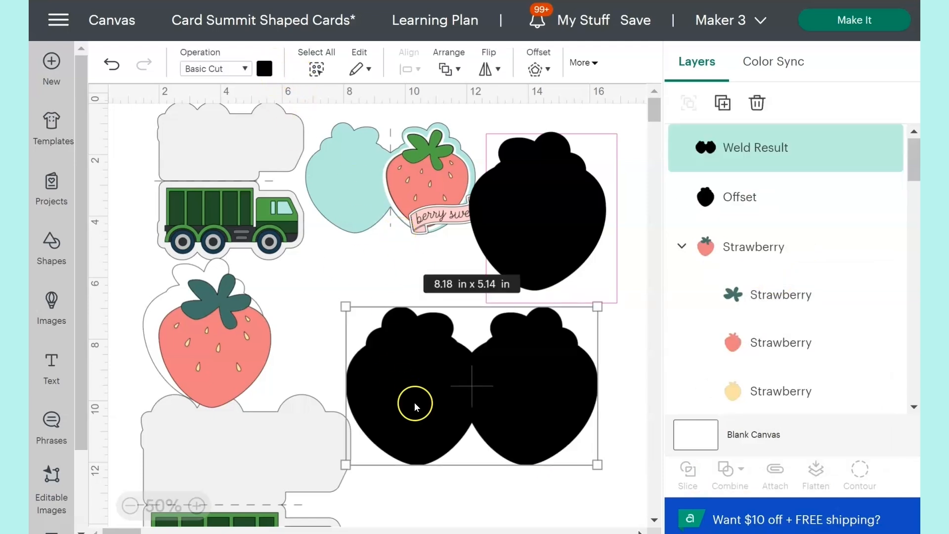
click(265, 71)
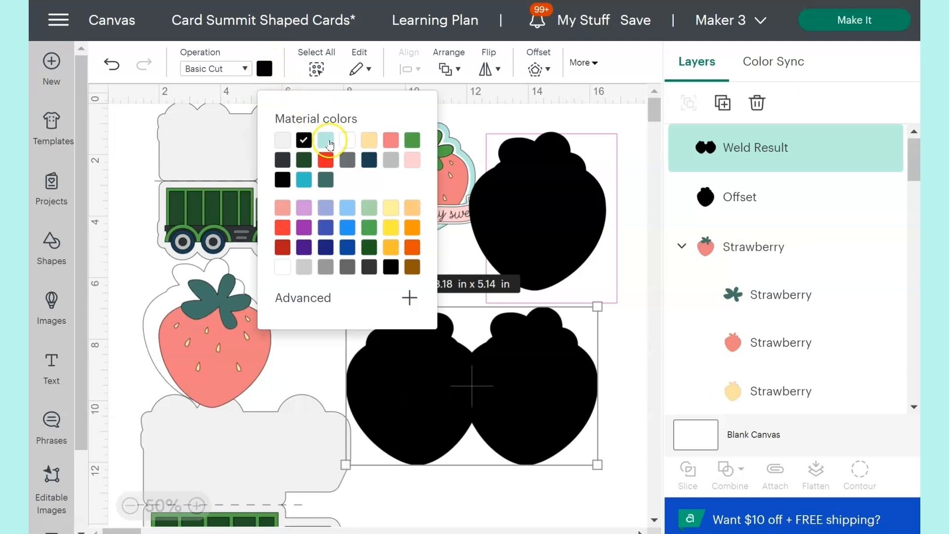
click(328, 142)
Color the single black offset over the guide light teal to match the welded card.
click(533, 189)
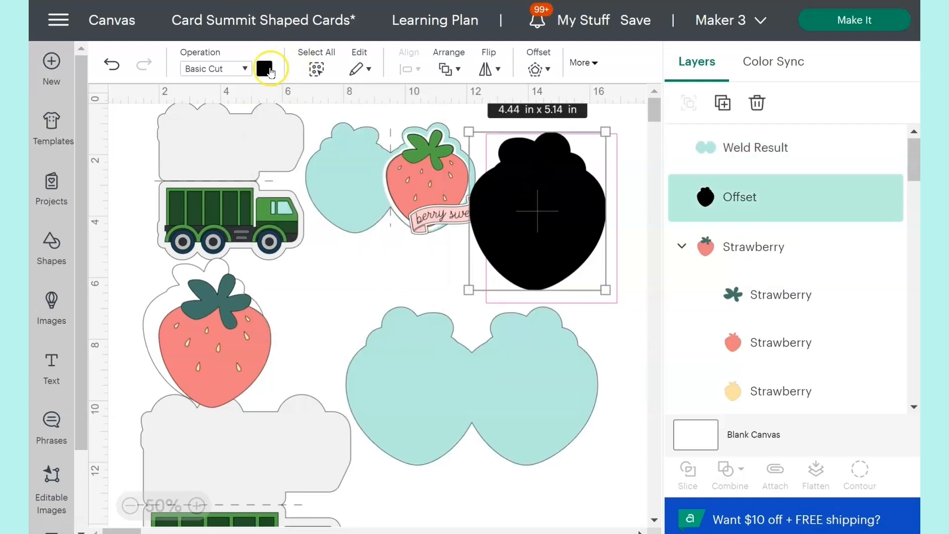
click(265, 70)
click(325, 142)
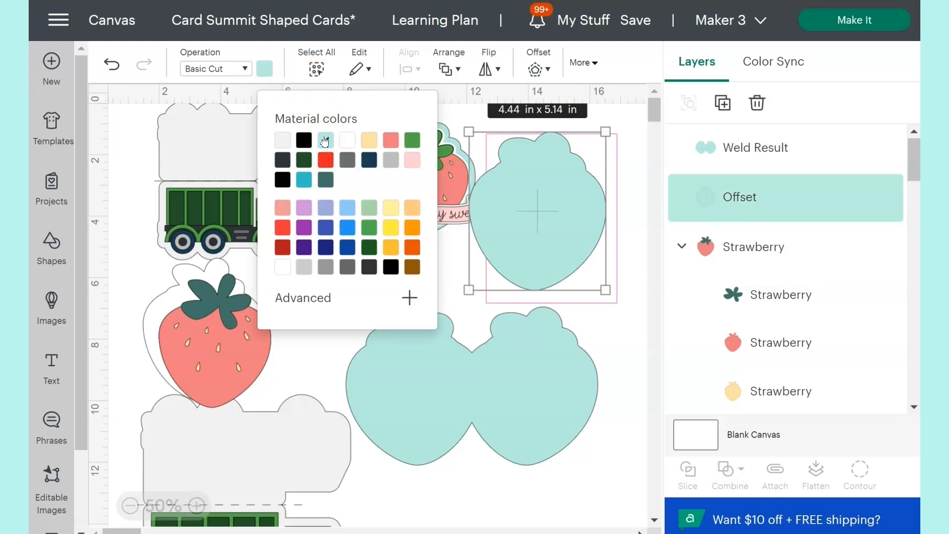
Add a vertical score line and place it along the join between the two halves of the welded strawberry card.
click(51, 247)
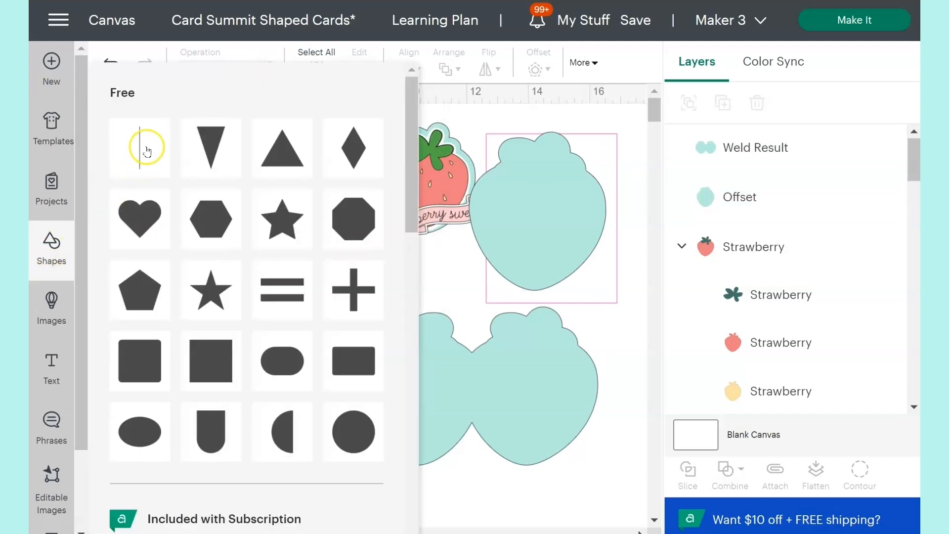
click(147, 151)
drag(252, 276, 473, 382)
drag(469, 416, 469, 437)
right_click(525, 500)
Center the score line horizontally on the welded strawberry card and attach the two together.
drag(509, 498, 456, 407)
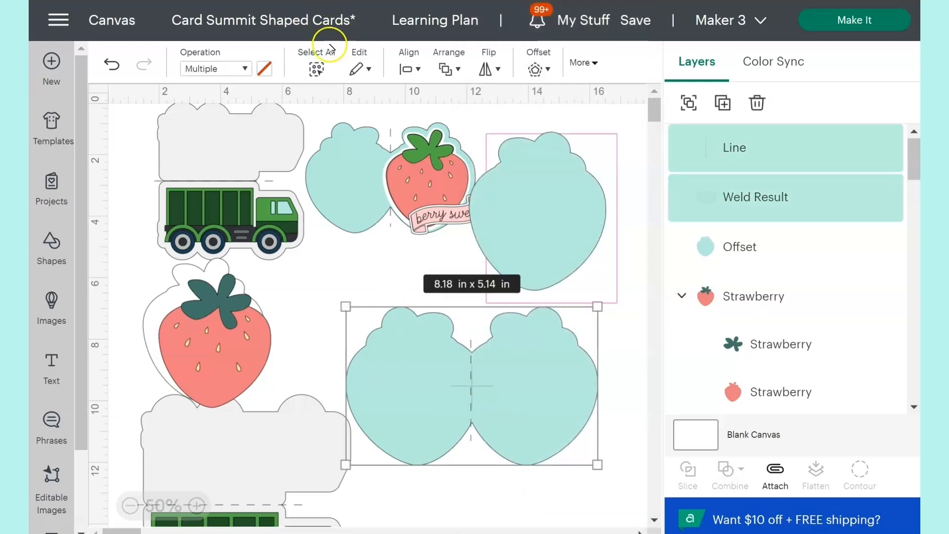
click(409, 72)
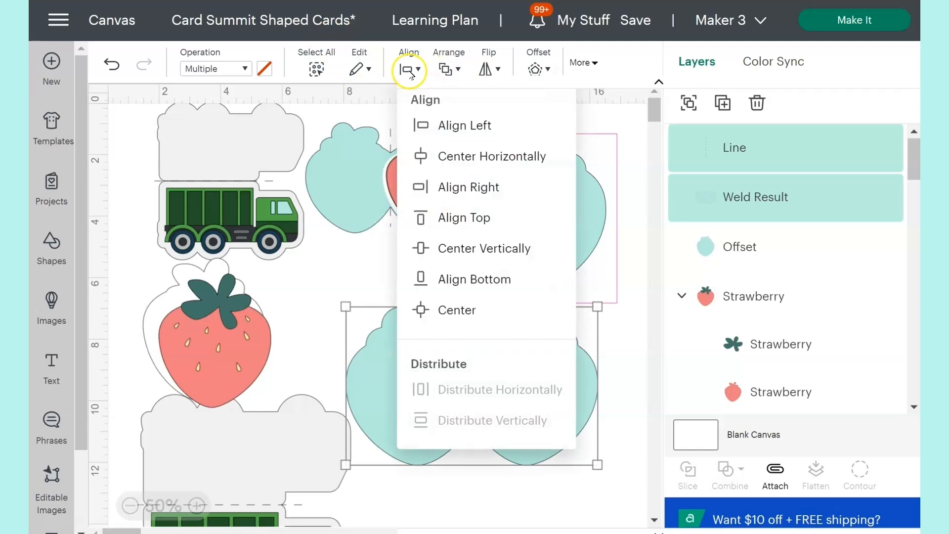
click(425, 156)
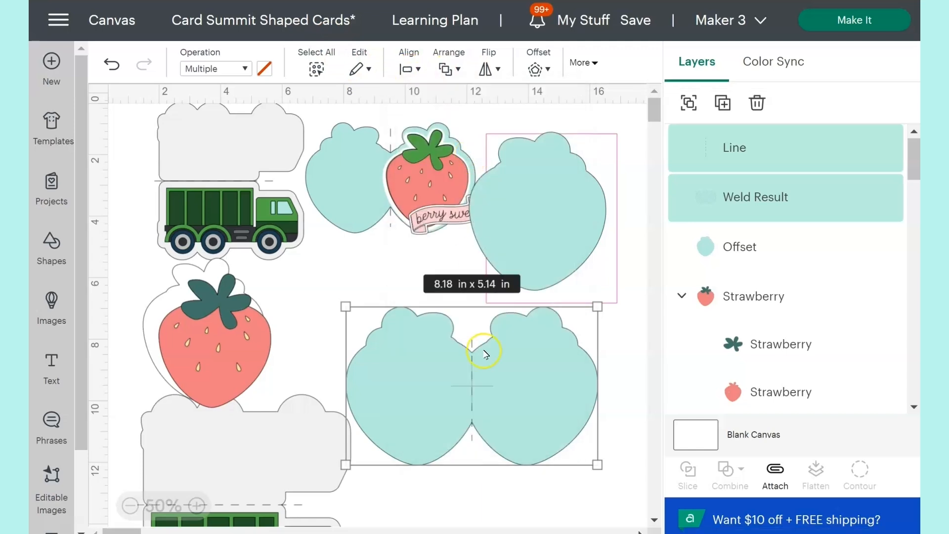
click(776, 469)
Stack the single light teal offset and the strawberry with its white offset on the right half of the welded card.
drag(551, 208, 547, 377)
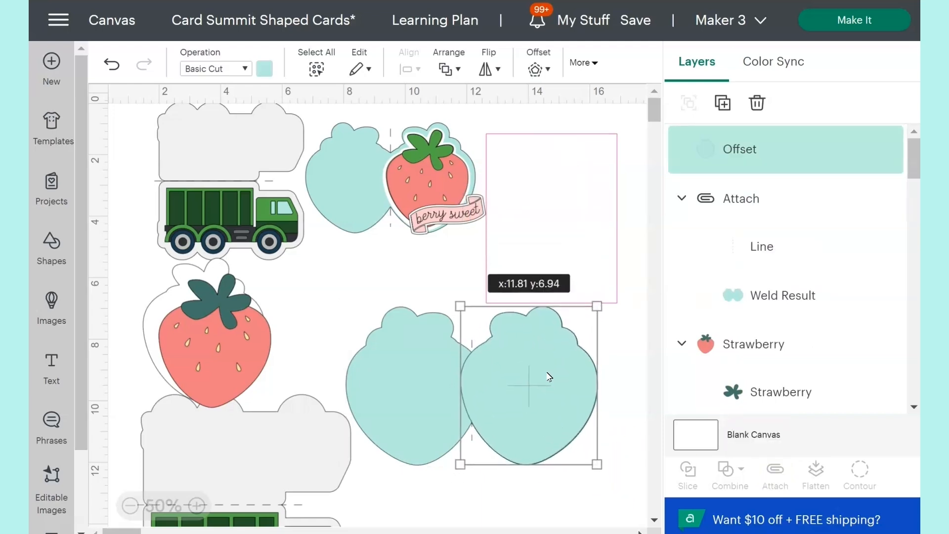
click(307, 317)
drag(225, 341, 541, 382)
click(599, 515)
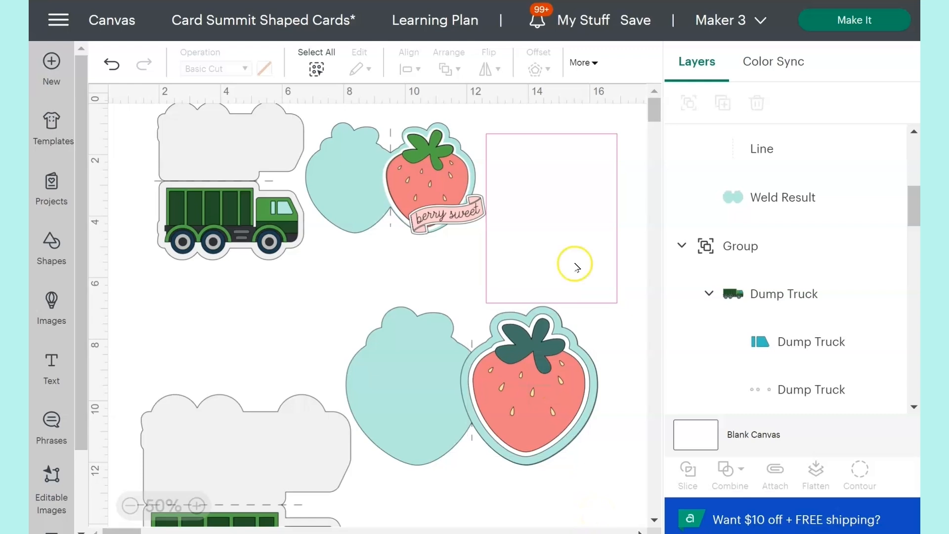
Move the guide off the strawberry card, scale the whole card to about 7.35 × 4.63 in and group its layers.
drag(555, 217, 250, 316)
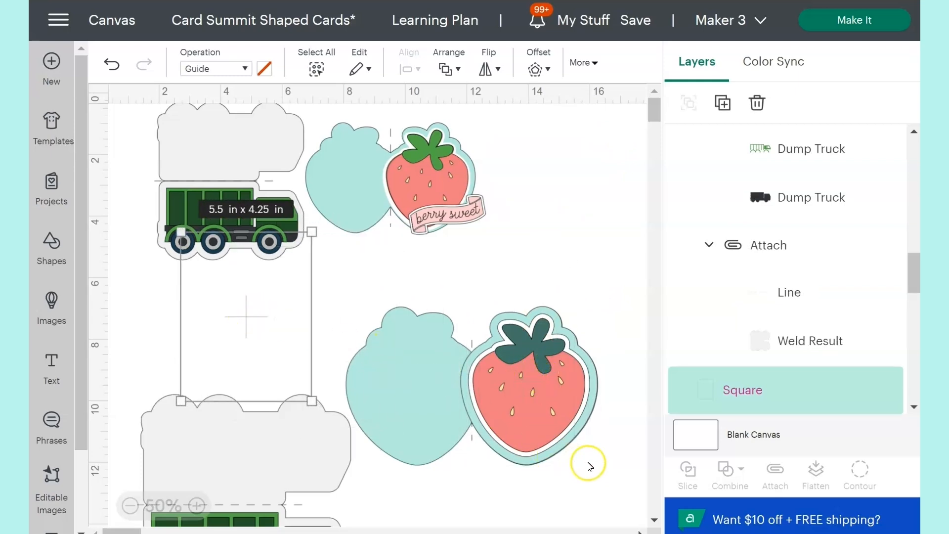
drag(617, 484, 419, 313)
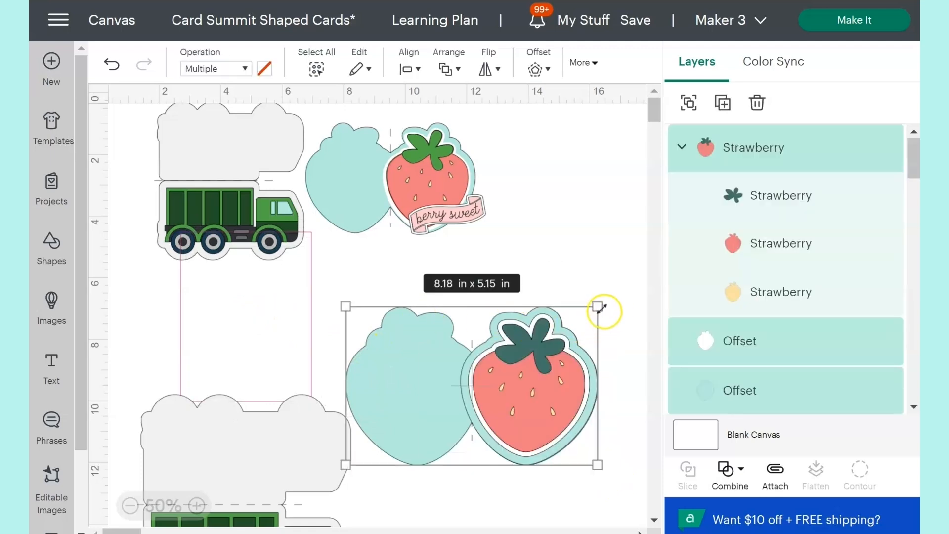
drag(603, 309, 577, 327)
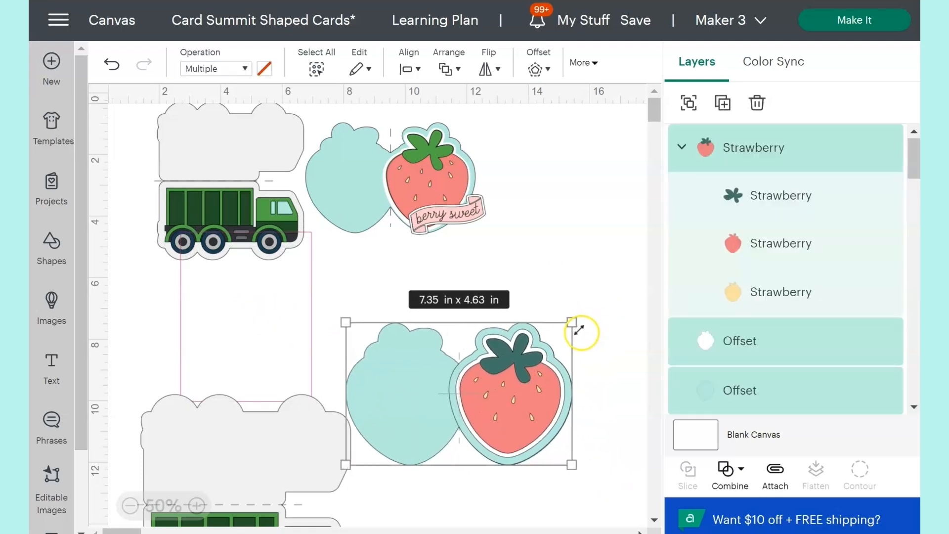
drag(249, 307, 560, 228)
key(ctrl+g)
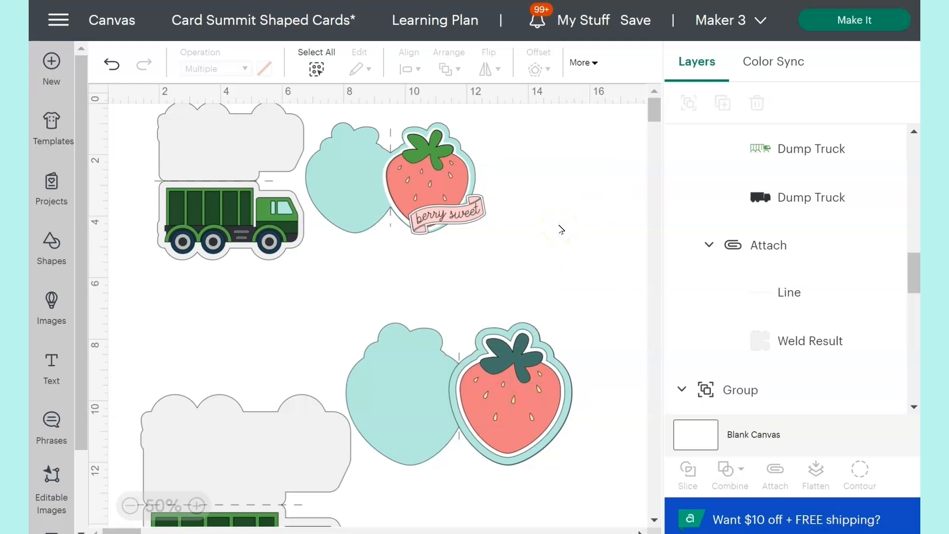
Search the image library for "banner" and add the solid black wavy ribbon banner to the canvas.
click(51, 306)
click(482, 127)
text(banner)
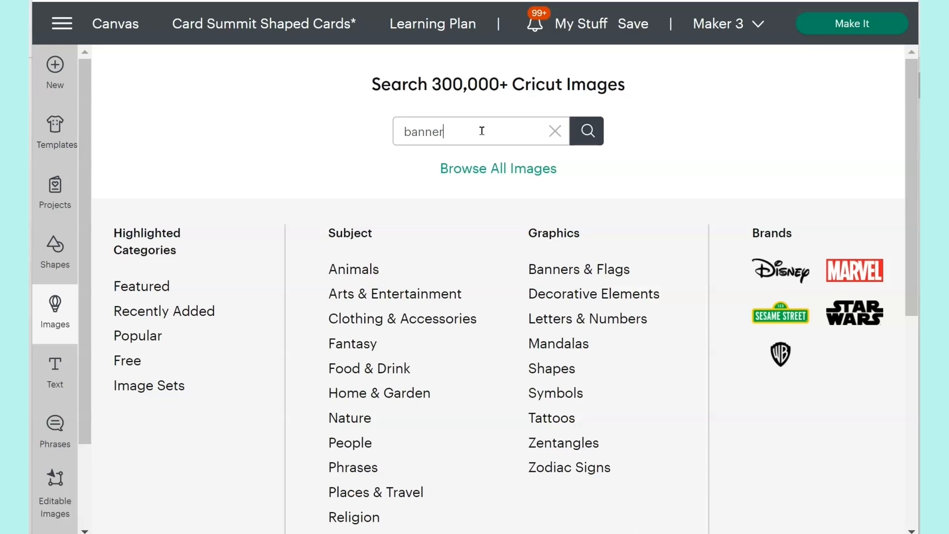
key(Return)
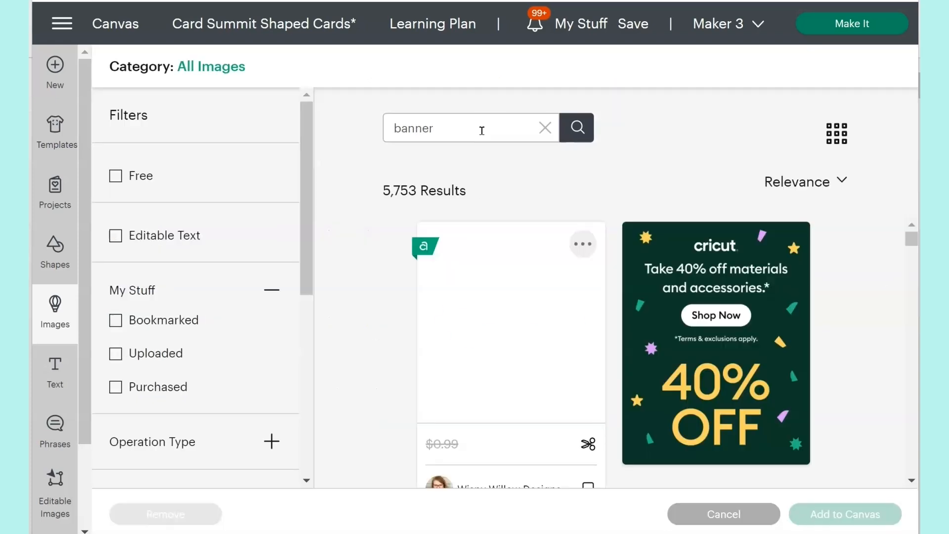
scroll(915, 456, down, 5)
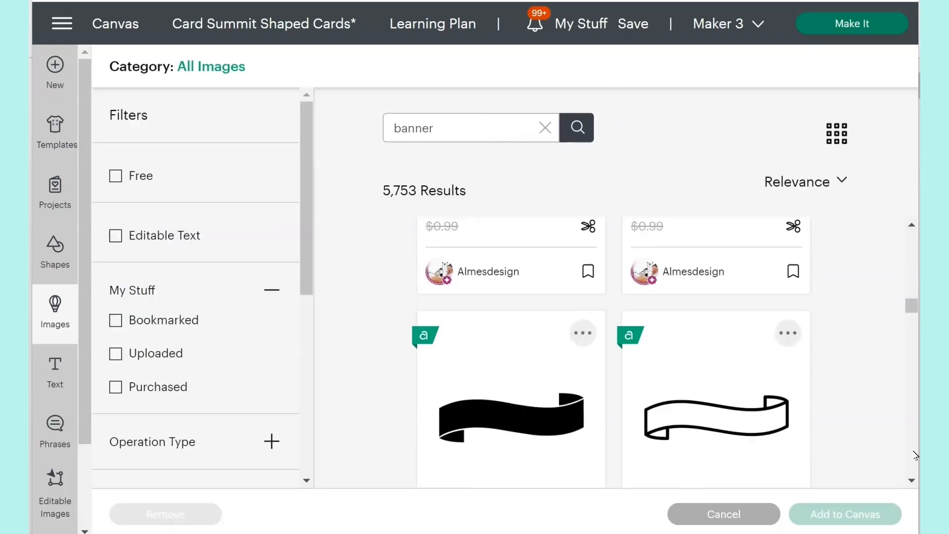
click(559, 420)
click(817, 518)
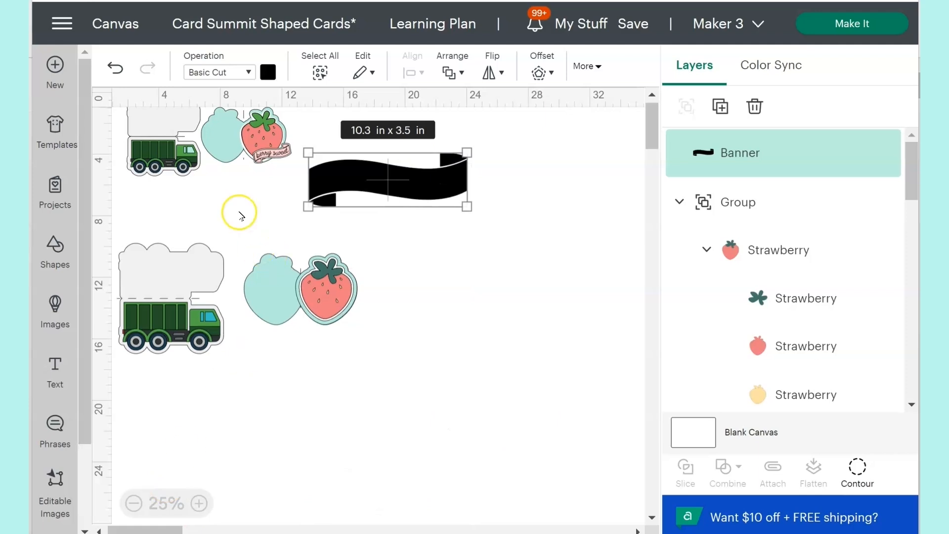
Color the wavy banner light pink, matching the banner on the finished strawberry card.
click(268, 74)
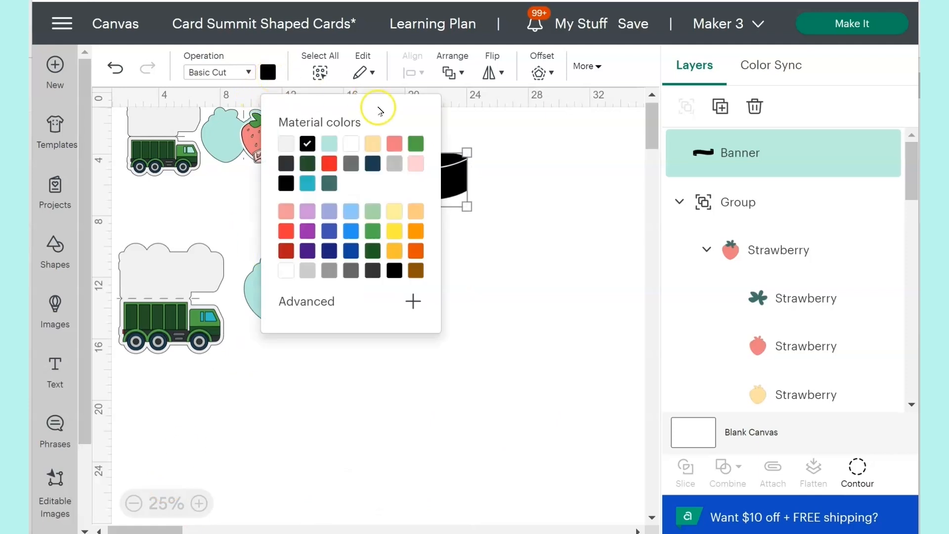
click(416, 165)
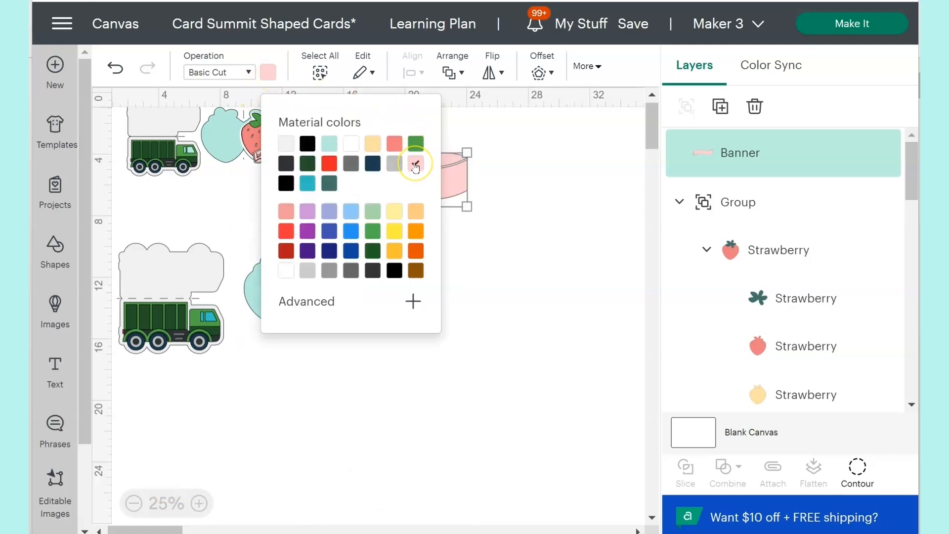
click(543, 181)
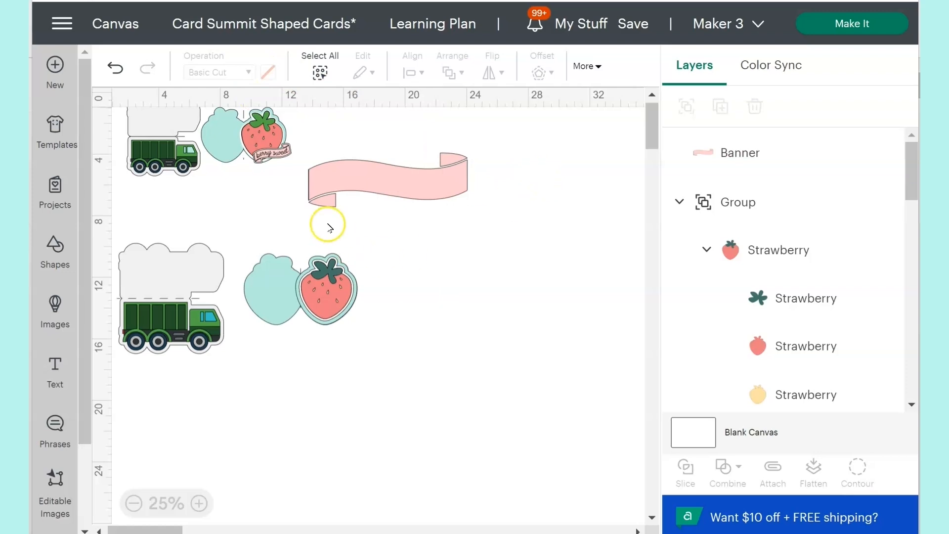
Add the text "berry sweet" and place it in the empty area just below the pink banner.
double_click(288, 151)
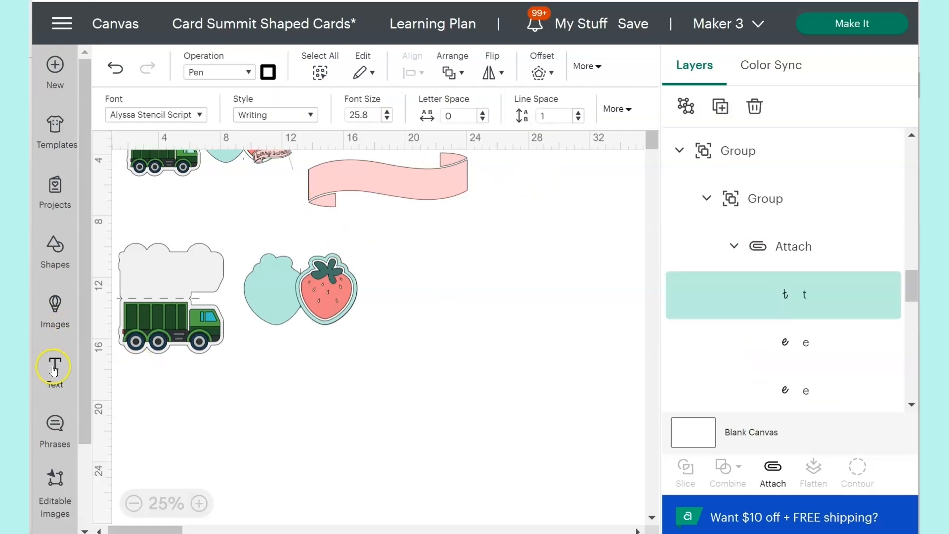
click(55, 369)
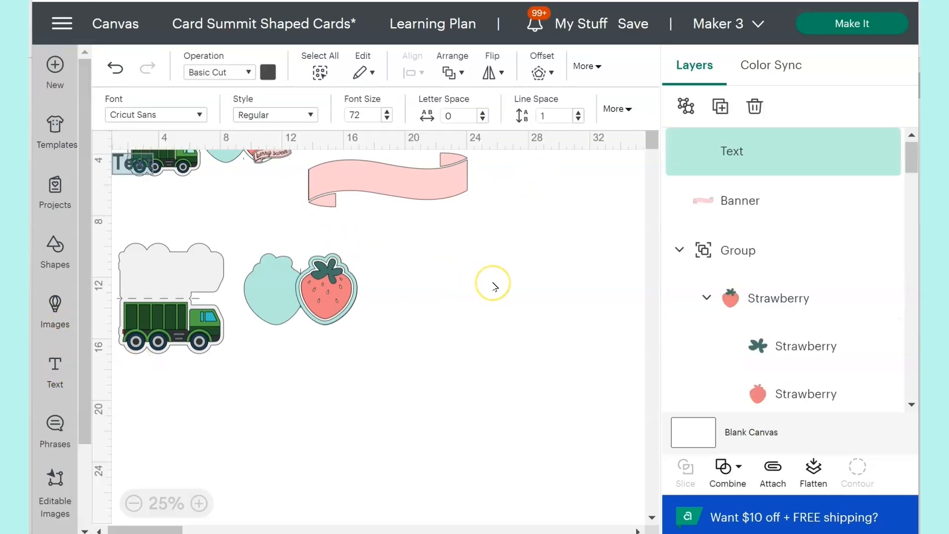
text(berry swee)
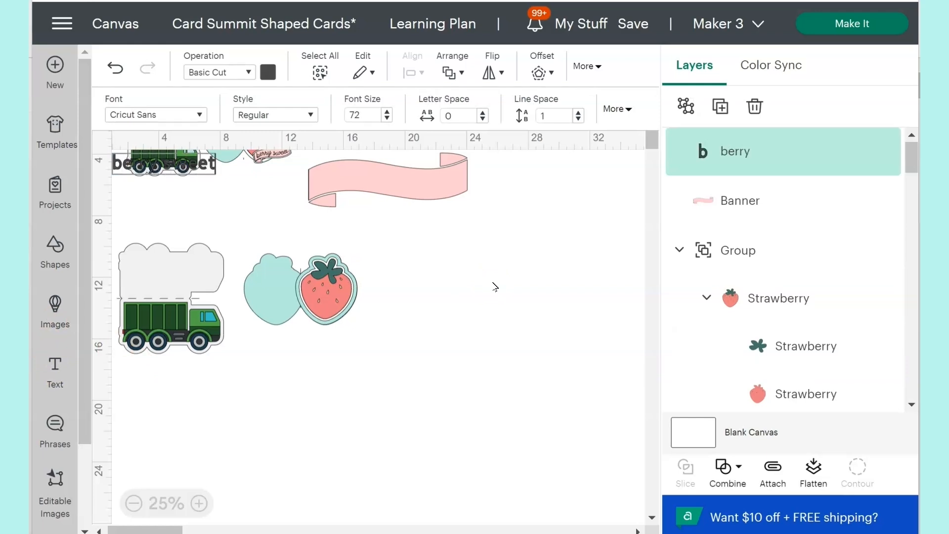
drag(196, 164, 479, 241)
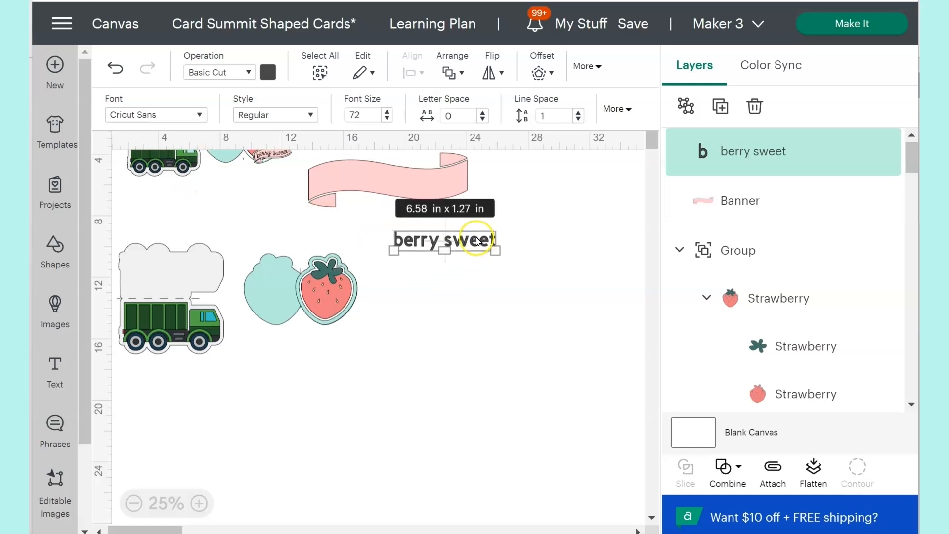
Set the "berry sweet" text in the Alyssa Stencil Script font with the Writing style.
click(188, 117)
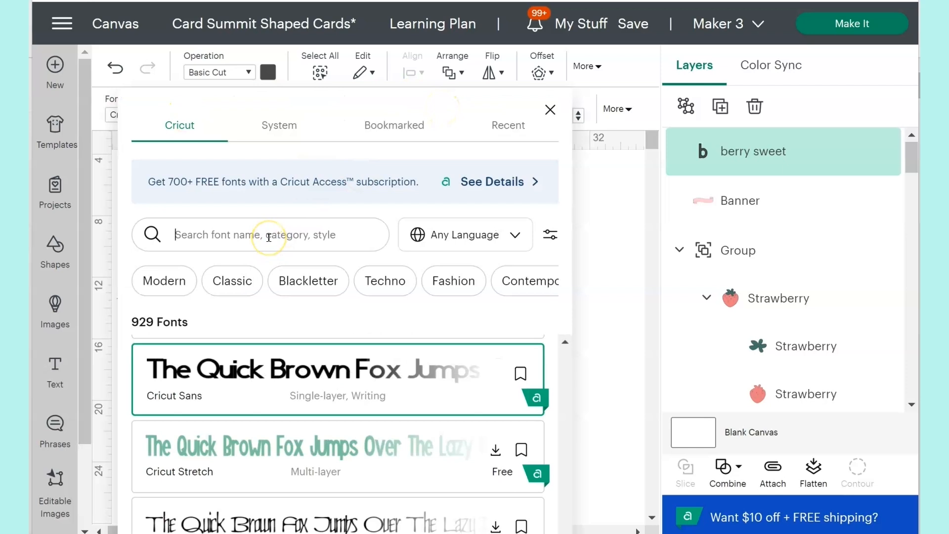
text(aly)
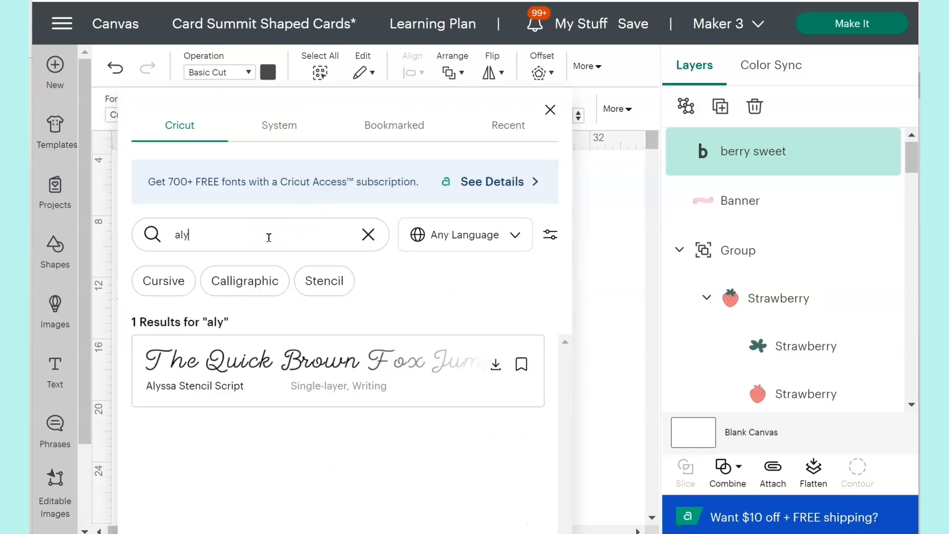
click(361, 365)
click(311, 115)
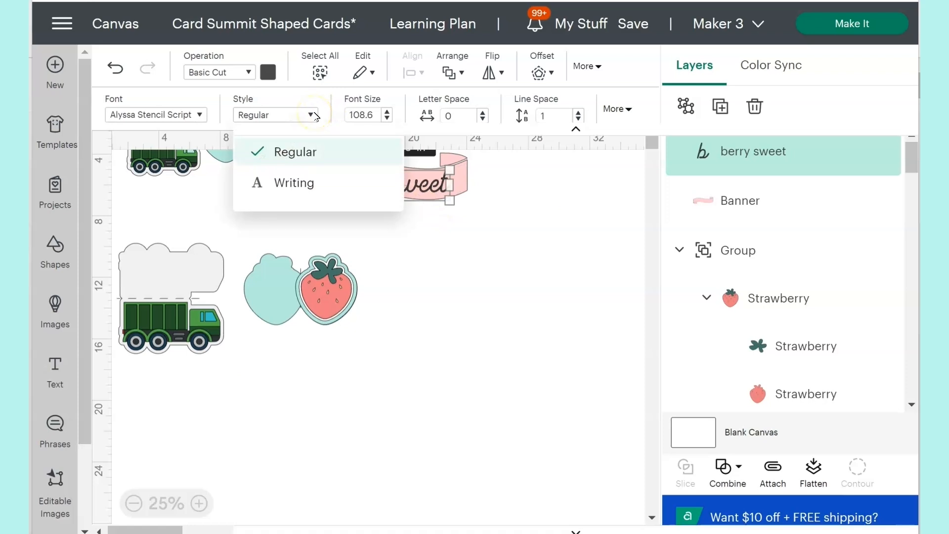
click(299, 181)
Ungroup the "berry sweet" text into individual letters.
click(617, 109)
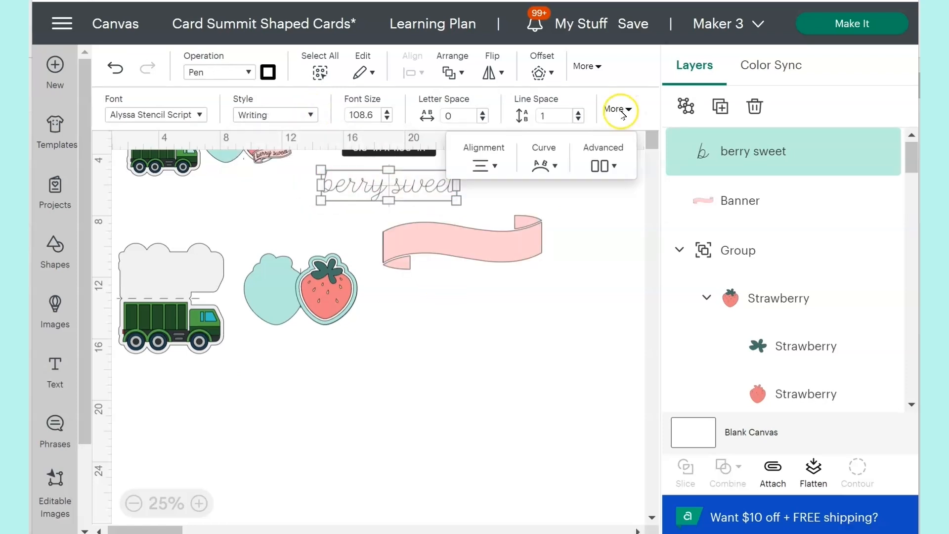
click(602, 165)
click(652, 200)
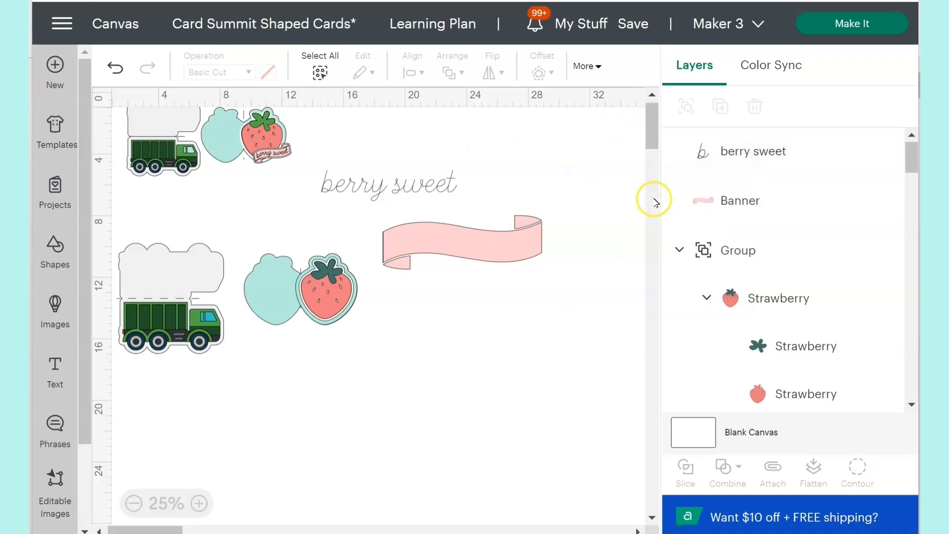
click(516, 312)
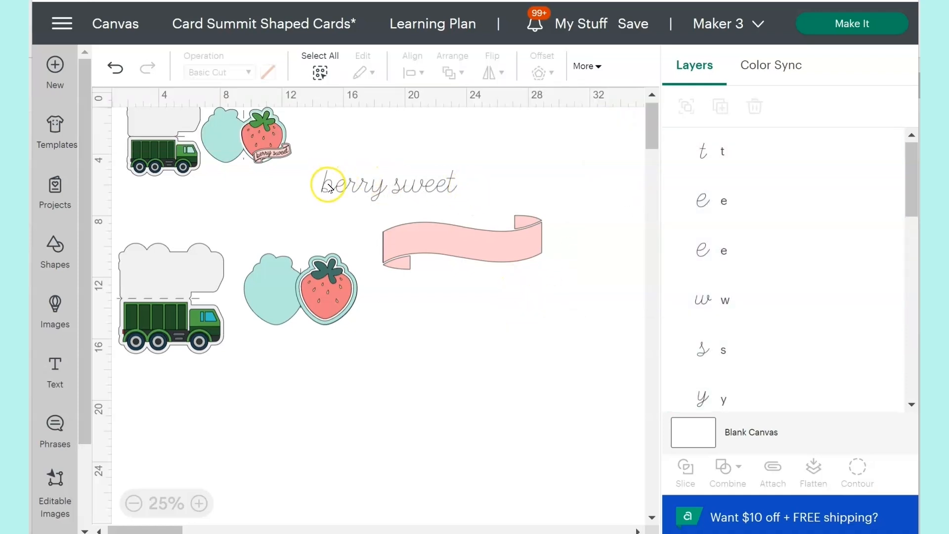
Place the separate letters of "berry sweet" one by one on the pink banner so they follow its wave.
drag(328, 190, 400, 249)
drag(451, 183, 413, 247)
drag(429, 185, 499, 246)
drag(418, 187, 462, 246)
mouse_move(517, 254)
mouse_down()
mouse_move(497, 249)
mouse_move(505, 248)
mouse_up()
mouse_move(479, 246)
mouse_down()
mouse_move(487, 245)
mouse_move(470, 245)
mouse_up()
drag(405, 216, 428, 230)
drag(368, 187, 421, 234)
mouse_move(435, 240)
mouse_down()
mouse_move(448, 240)
mouse_move(435, 237)
mouse_up()
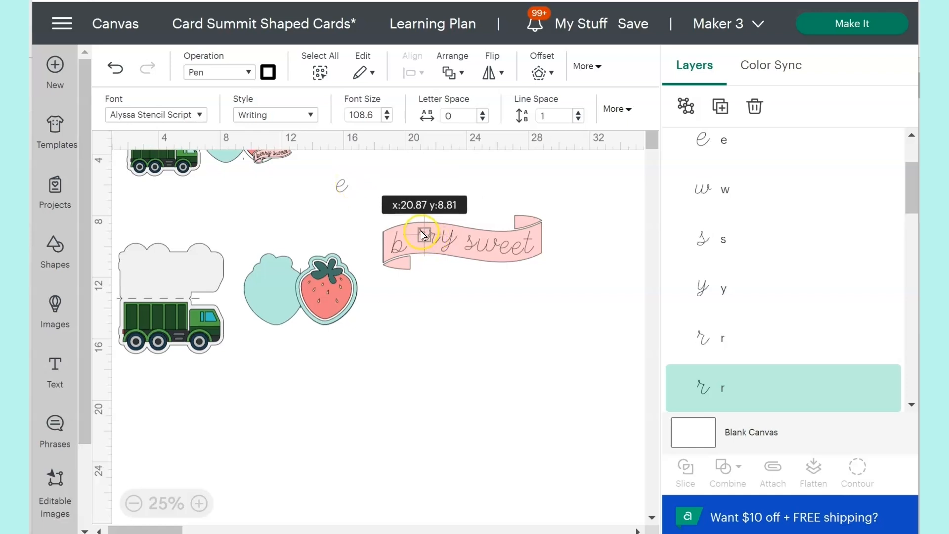
drag(341, 187, 420, 236)
click(501, 315)
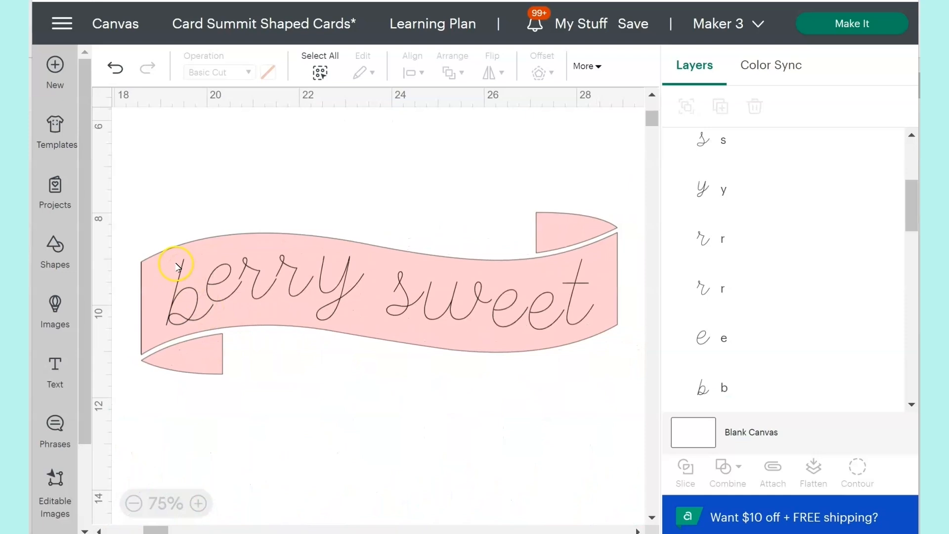
Reposition and rotate the b and the e of "berry" to follow the banner's rising curve.
click(178, 282)
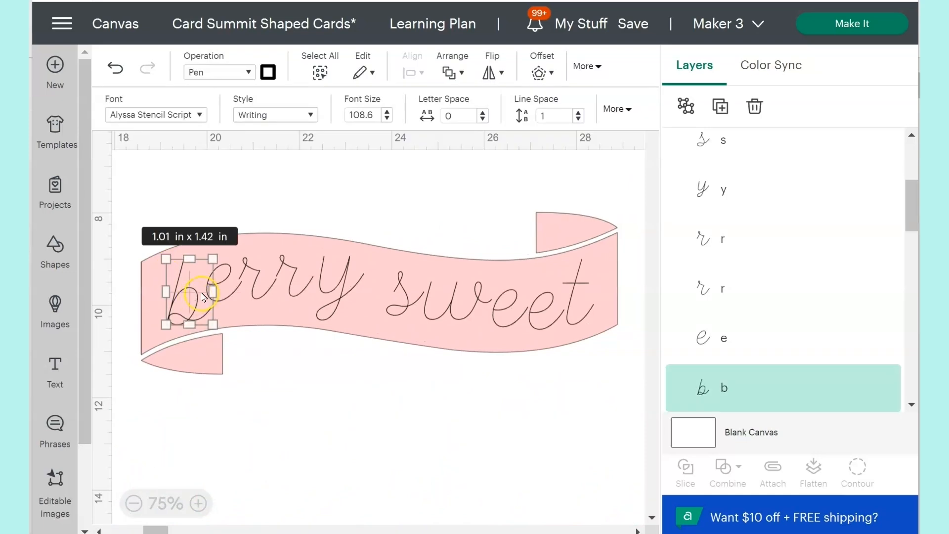
drag(223, 251, 263, 262)
click(282, 332)
click(267, 158)
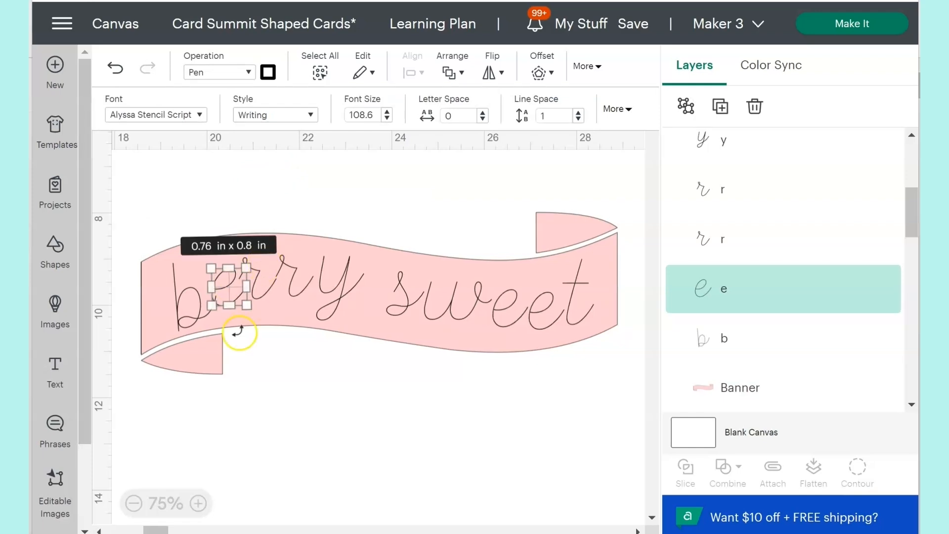
click(193, 321)
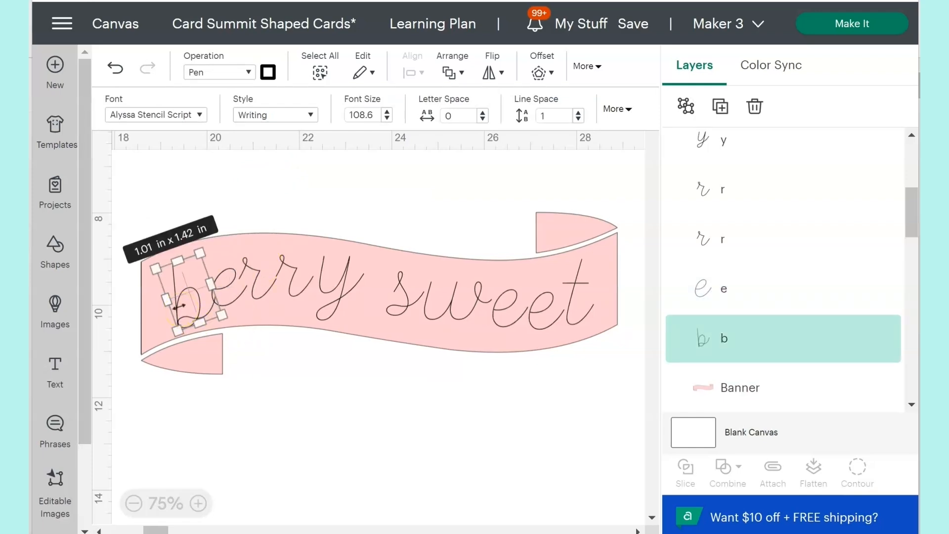
Rotate and nudge both r's and the y of "berry" so they connect and follow the banner's downward curve.
click(254, 271)
drag(255, 272, 295, 276)
click(299, 392)
click(291, 395)
click(301, 406)
click(300, 289)
click(295, 377)
drag(350, 266, 347, 271)
click(333, 415)
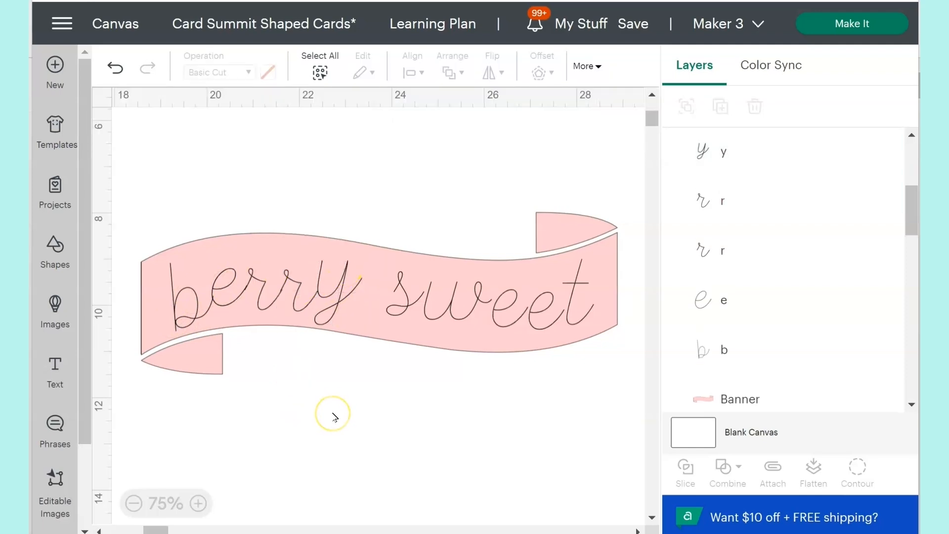
click(309, 279)
drag(373, 239, 378, 262)
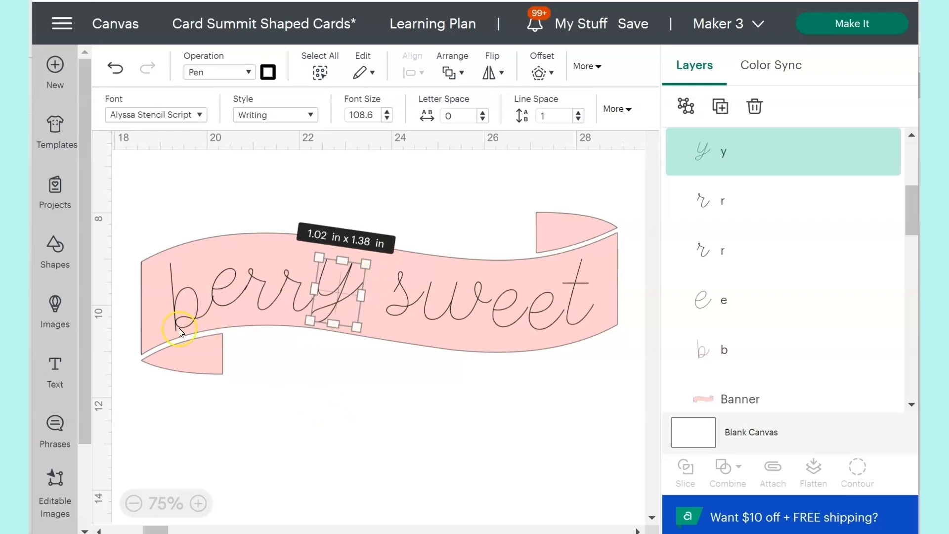
Rotate and nudge the t and both e's of "sweet" to follow the rising end of the banner.
click(582, 279)
drag(601, 250, 587, 246)
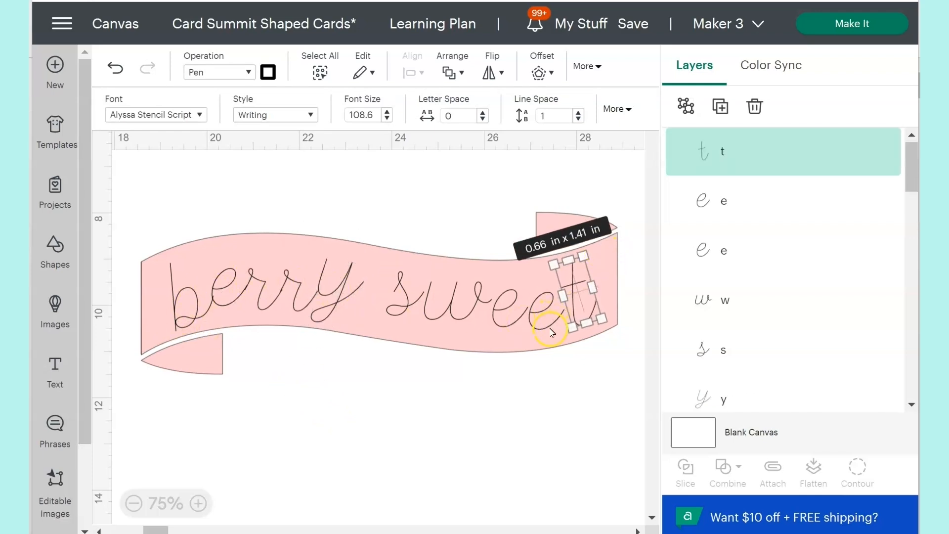
click(546, 313)
drag(577, 286, 568, 277)
drag(547, 310, 520, 316)
click(502, 302)
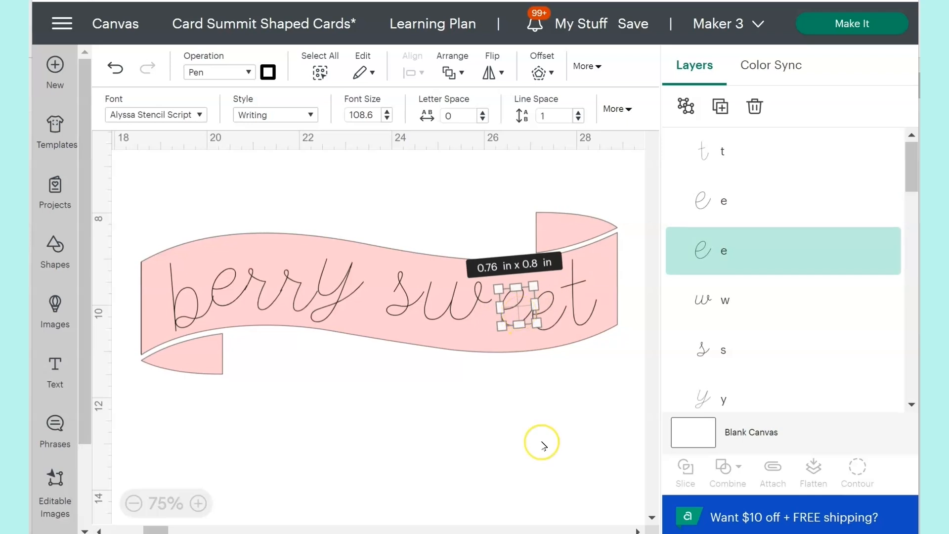
Rotate and shift the w of "sweet" toward the first e, and move the s over to join it.
click(544, 445)
click(457, 307)
drag(495, 278, 500, 281)
drag(459, 310, 463, 314)
click(465, 352)
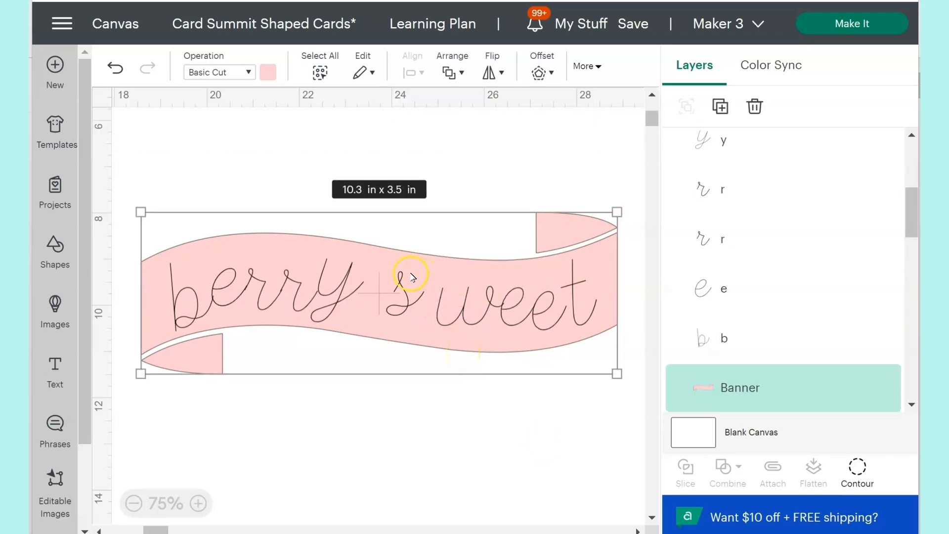
drag(407, 304, 422, 306)
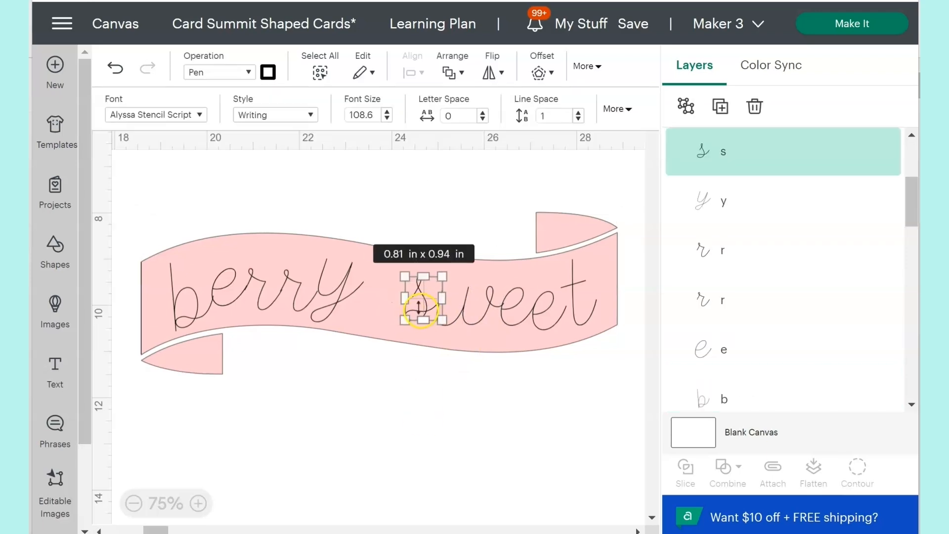
Rotate the y and the second r of "berry" slightly so they follow the banner's curve.
click(458, 414)
click(343, 285)
drag(380, 248, 386, 244)
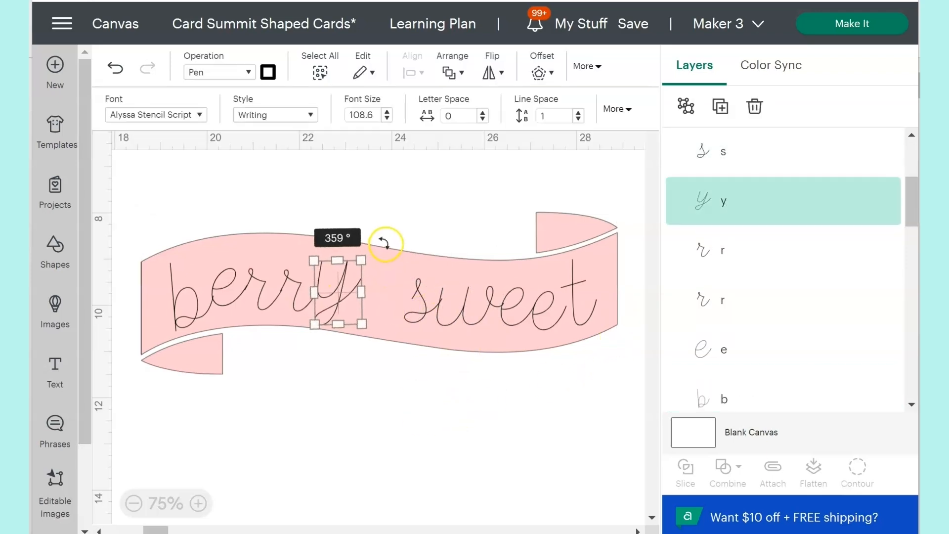
click(293, 280)
drag(330, 265, 330, 262)
click(316, 268)
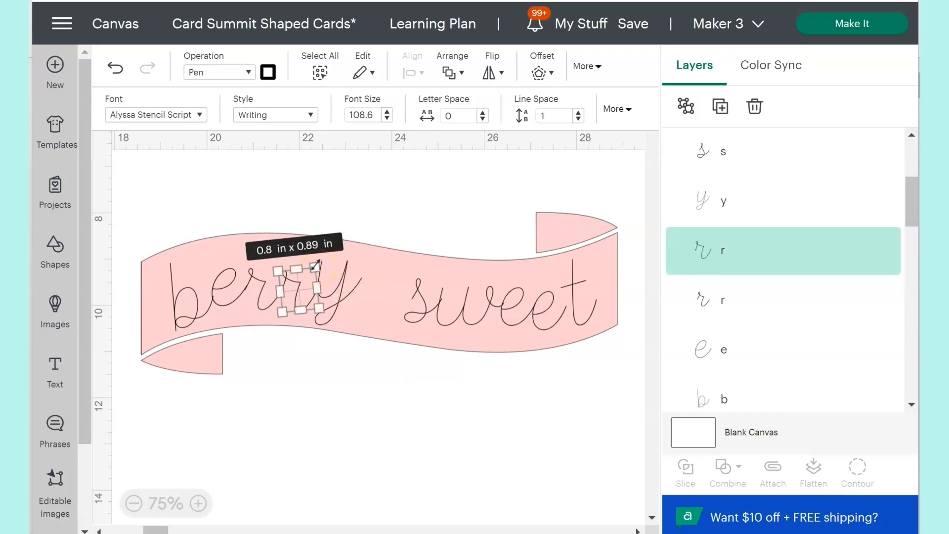
click(310, 490)
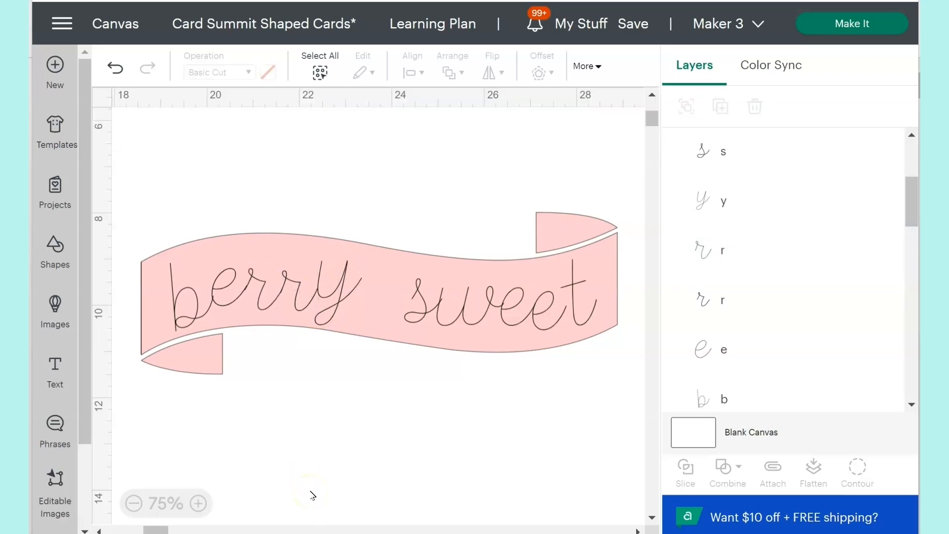
Move the pink banner below the lettering and add a 0.25 in offset with rounded corners around it.
scroll(399, 295, down, 3)
drag(399, 287, 415, 322)
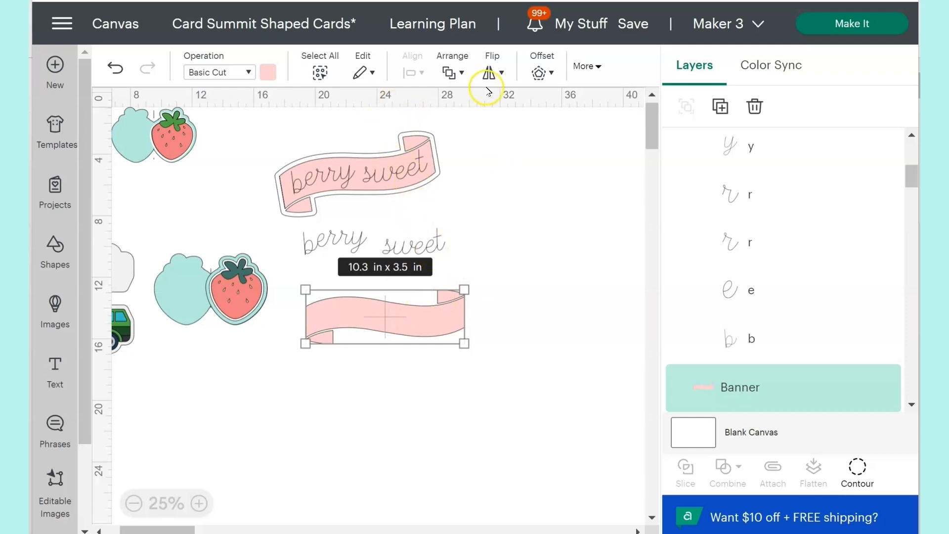
click(550, 69)
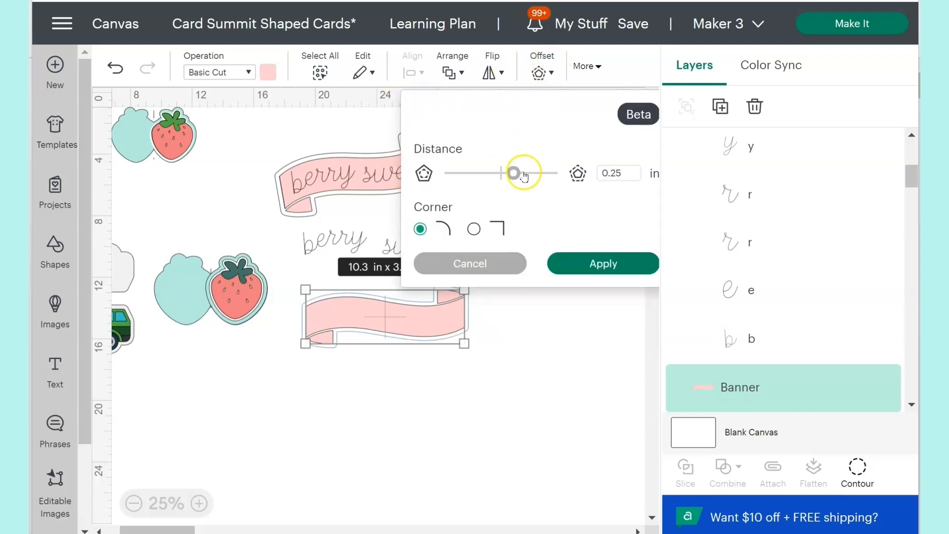
click(602, 267)
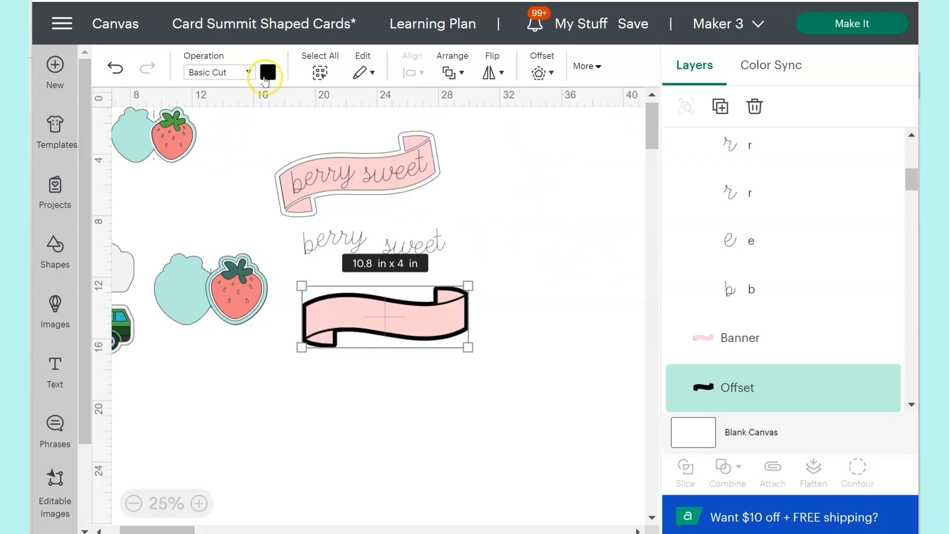
Change the banner offset's material color to white.
click(267, 73)
click(351, 143)
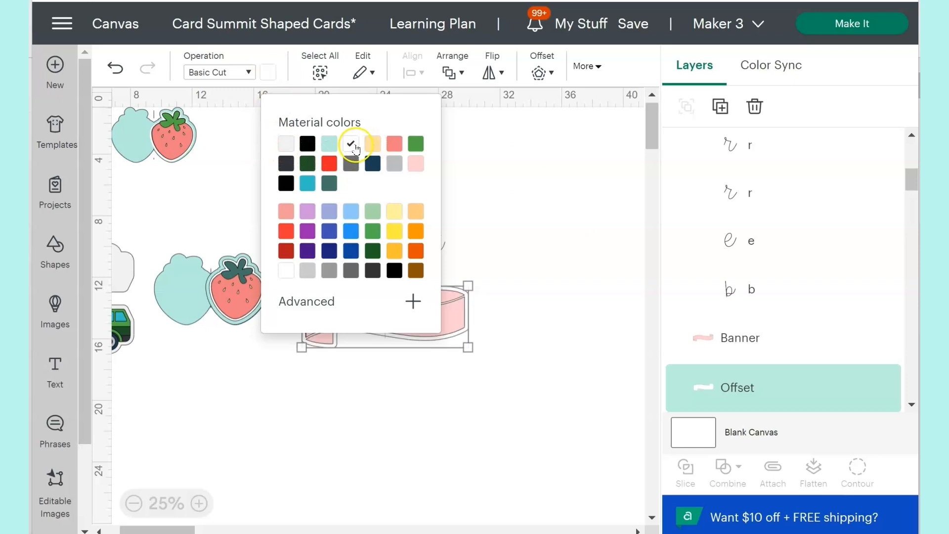
click(493, 360)
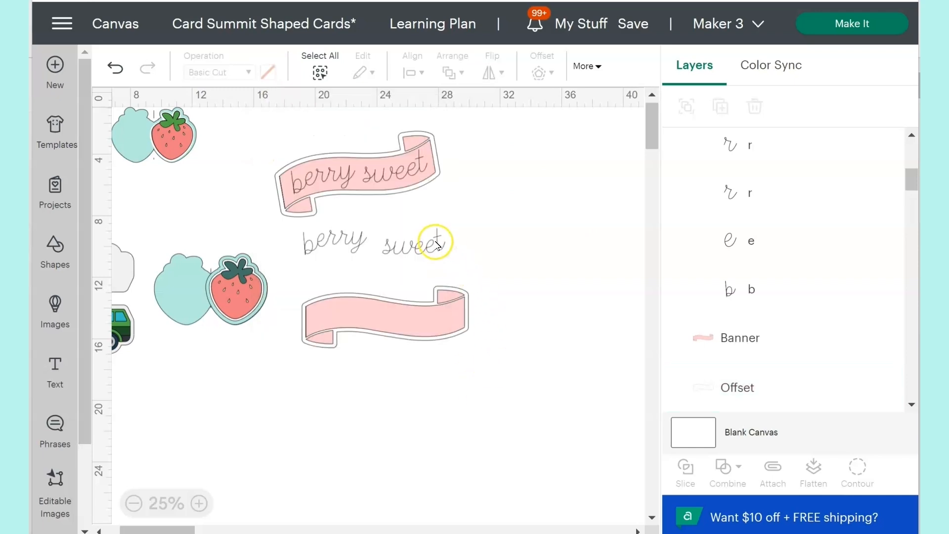
Move the "berry sweet" lettering onto the banner and place the reduced banner across the lower part of the strawberry card.
drag(291, 231, 460, 260)
drag(358, 240, 367, 316)
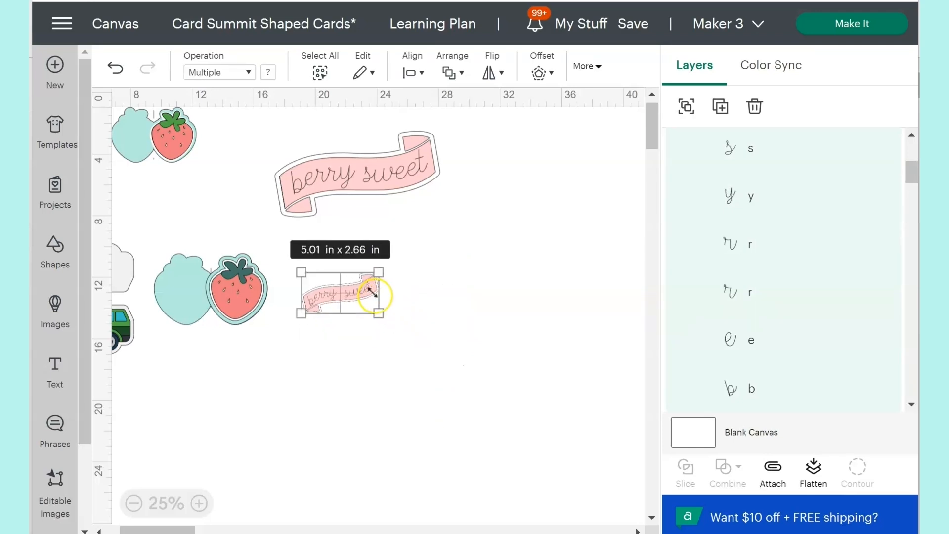
drag(374, 293, 256, 314)
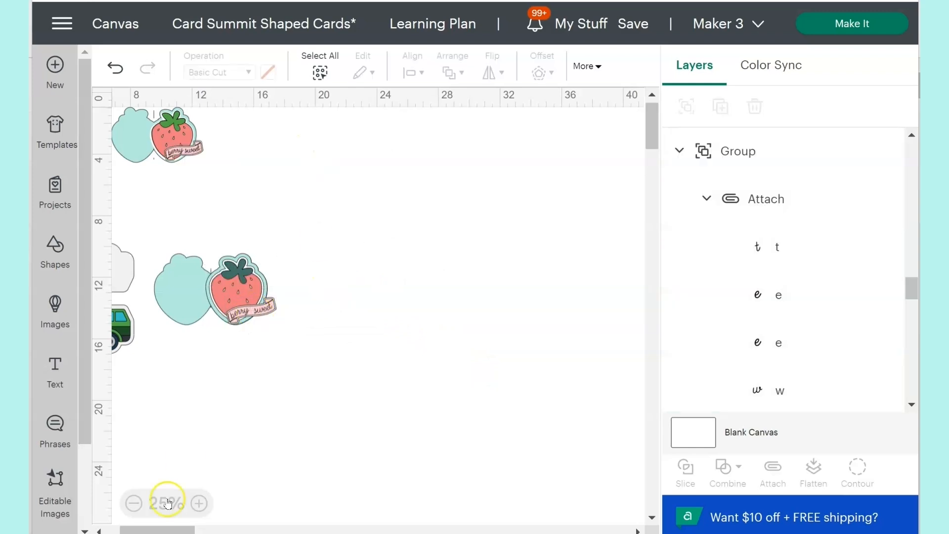
Select the strawberry card's banner layer together with its attached "berry sweet" text.
drag(173, 530, 159, 531)
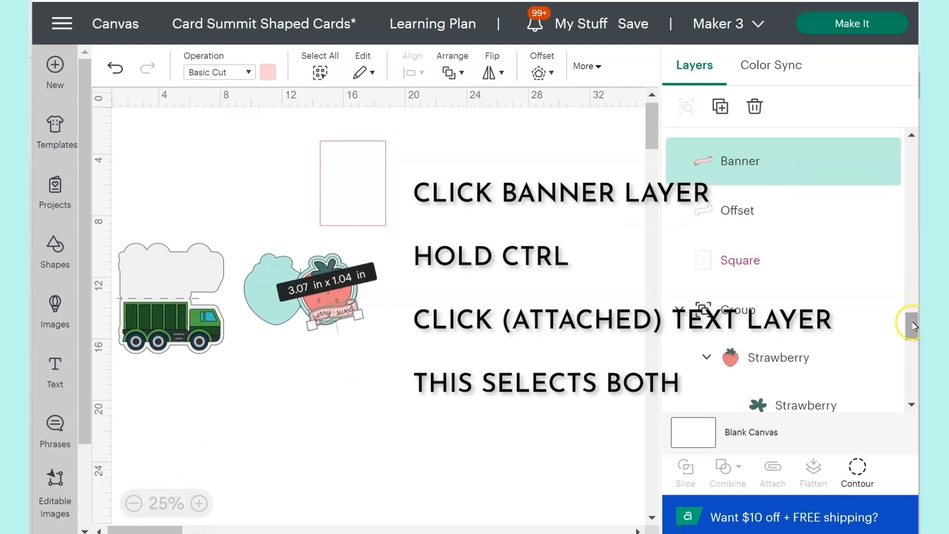
drag(914, 326, 912, 266)
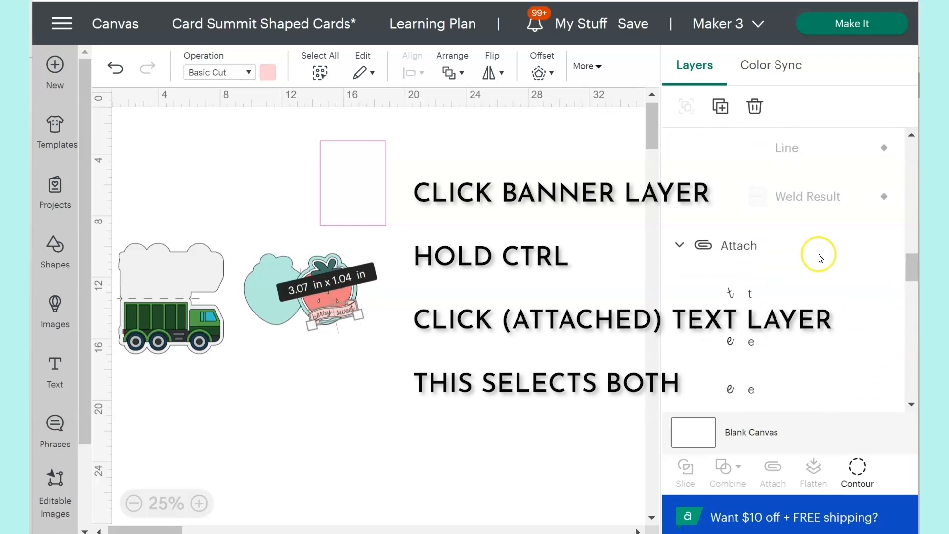
click(789, 248)
Use Color Sync to move the dump truck's #31BFC6 window layer into the #B5EBE0 color group.
click(775, 69)
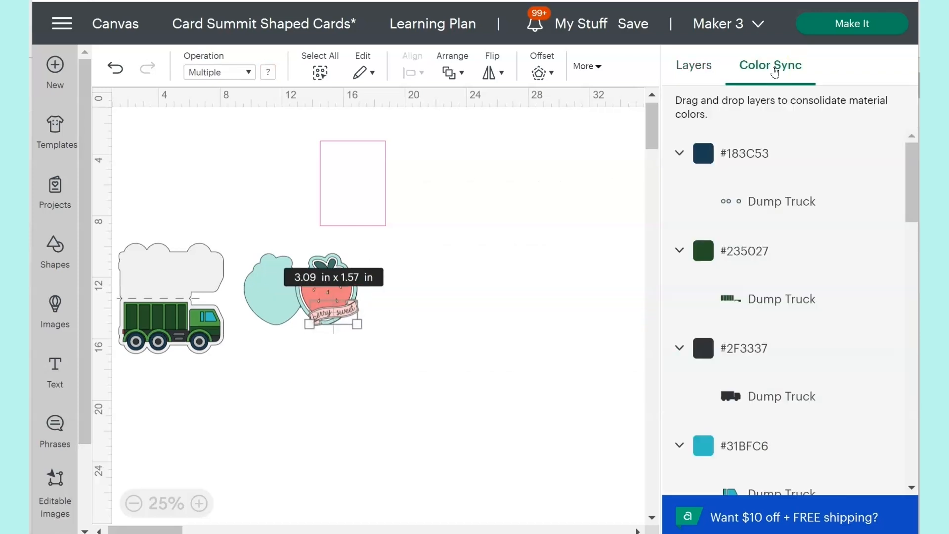
drag(913, 190, 916, 254)
click(749, 201)
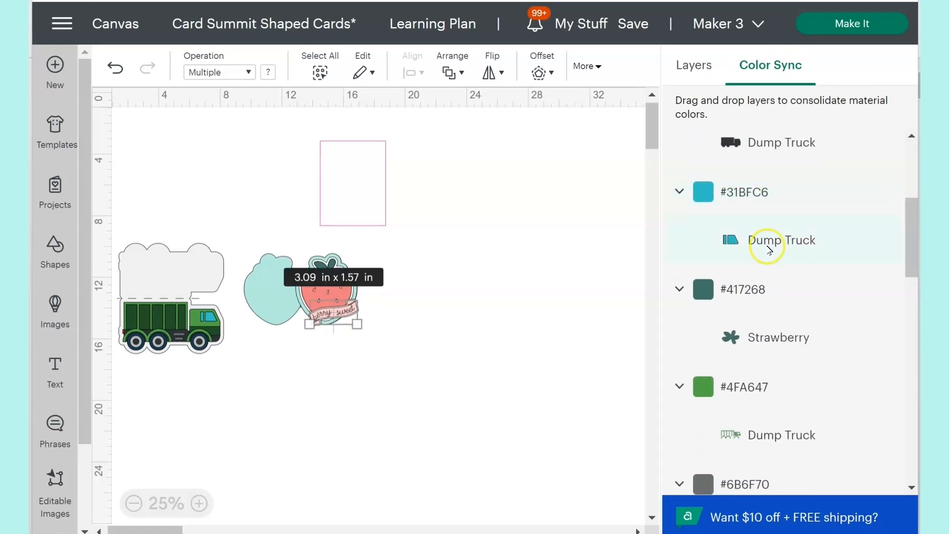
drag(787, 249, 783, 399)
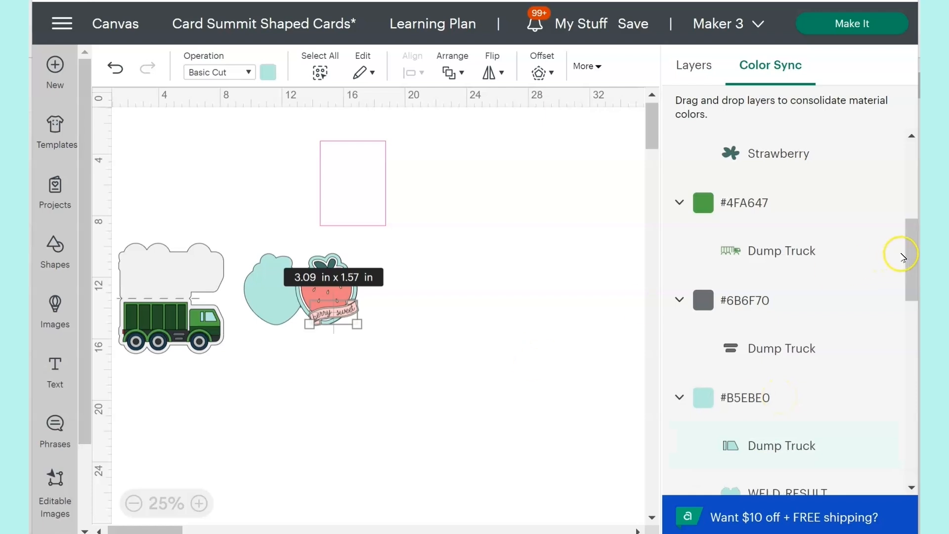
Sync the strawberry's #417268 leaf layer to the dump truck's dark green #235027.
drag(912, 256, 912, 196)
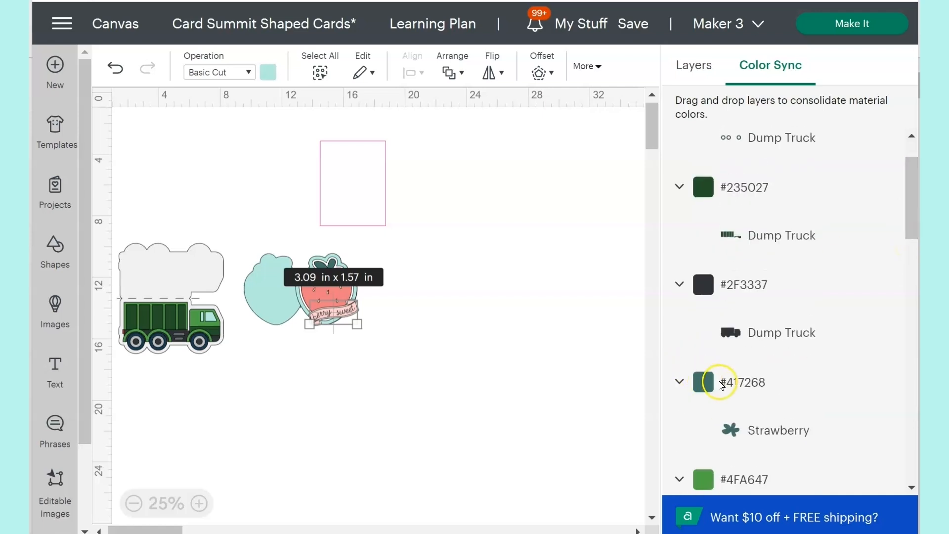
drag(755, 368, 753, 214)
click(775, 321)
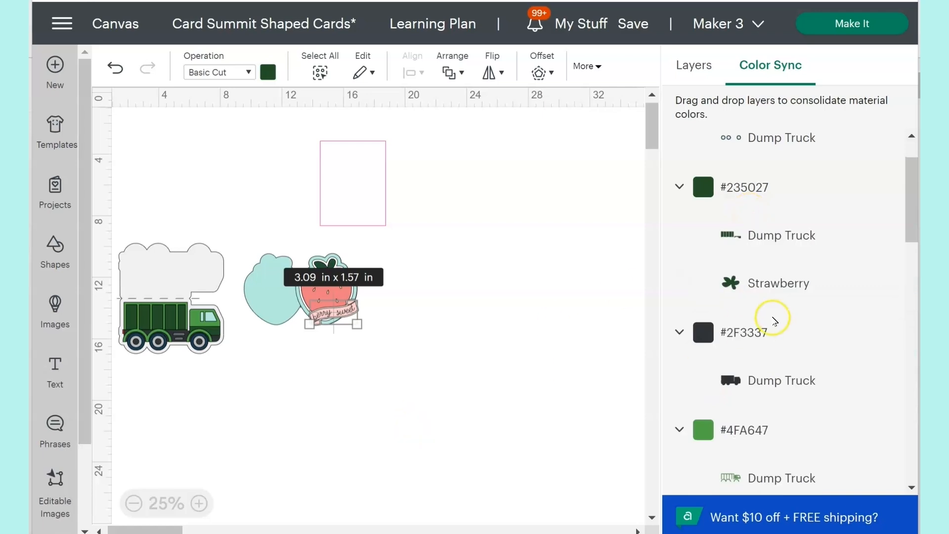
Sync the strawberry's leaf layer to the lighter green #4FA647 and proceed to making the project.
mouse_move(917, 207)
mouse_down()
mouse_move(917, 249)
mouse_move(915, 203)
mouse_up()
click(775, 258)
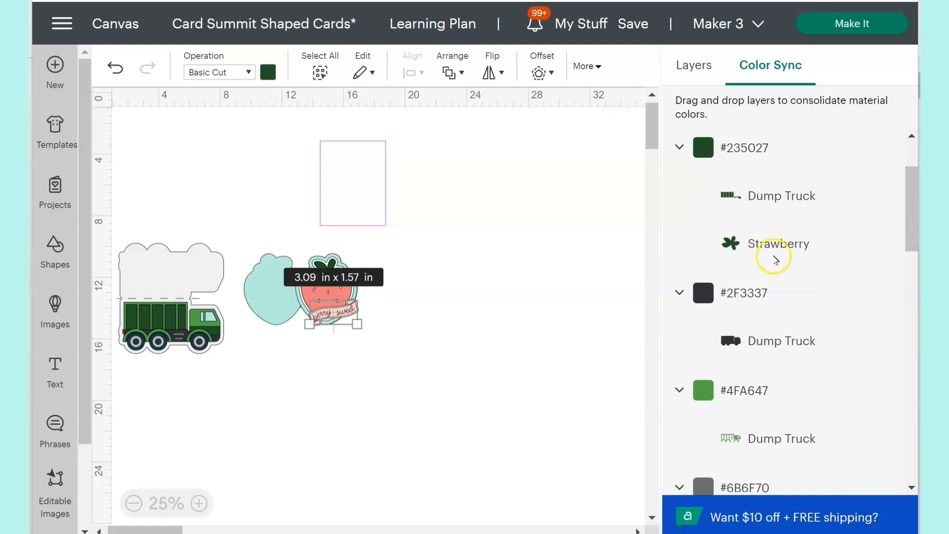
drag(790, 249, 776, 339)
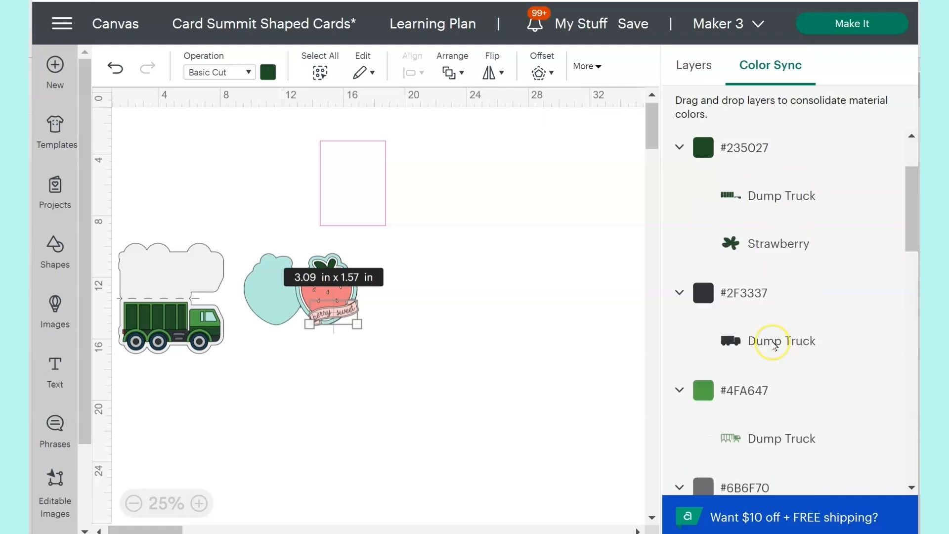
click(853, 44)
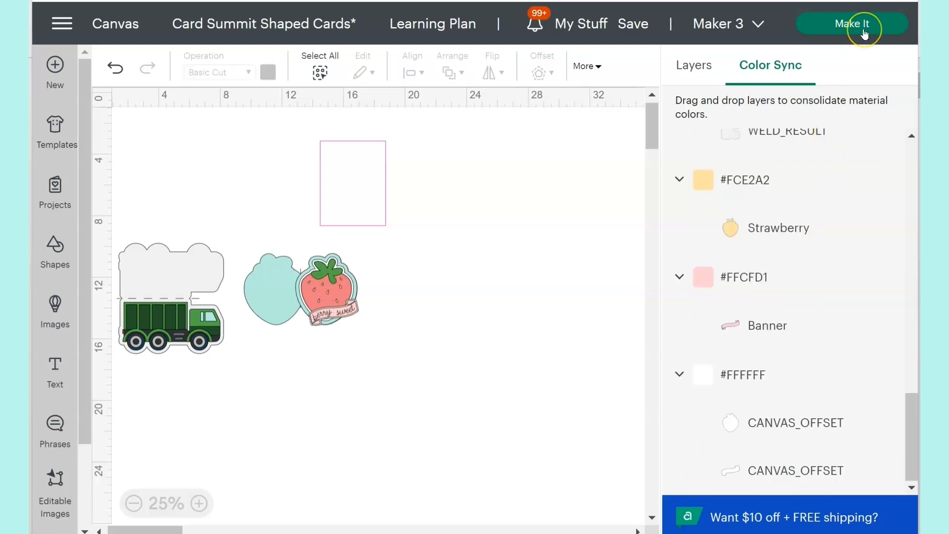